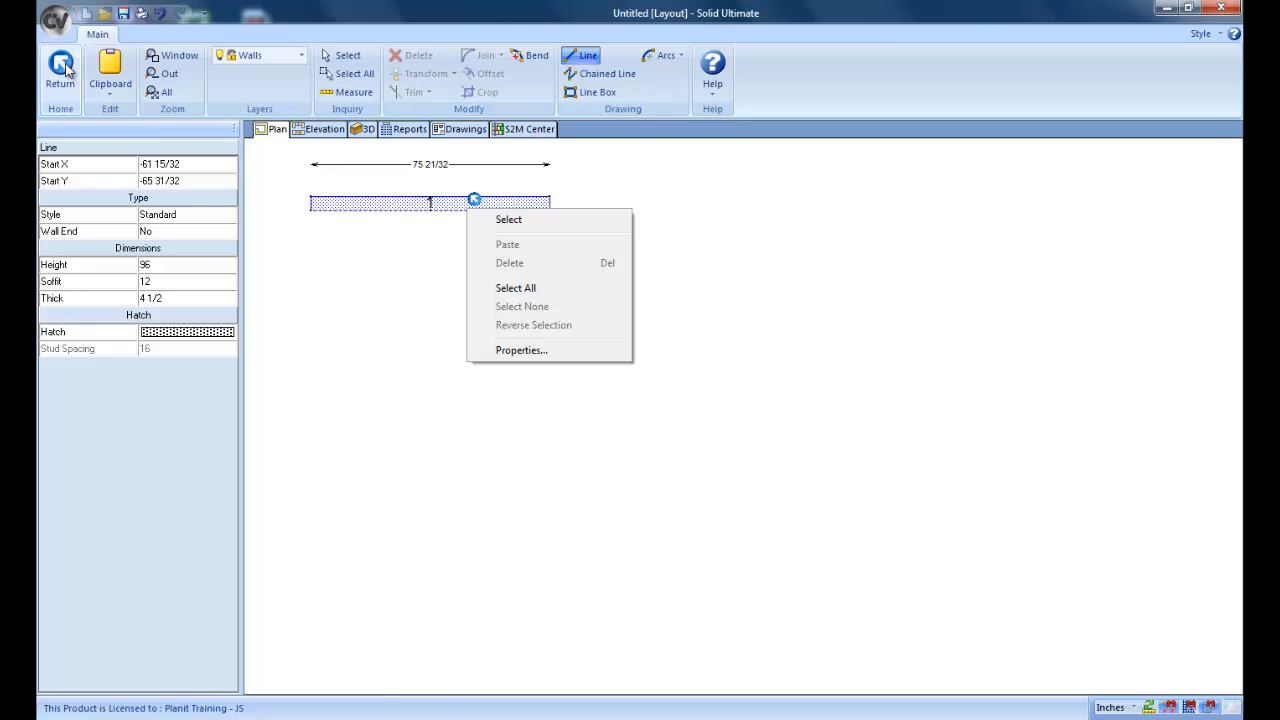
Step: Finish wall drawing and place a 30-inch-wide Std Base cabinet along the wall, 17 inches from its left end
{"action": "left_click", "coordinate": [62, 63]}
{"action": "left_click", "coordinate": [347, 708]}
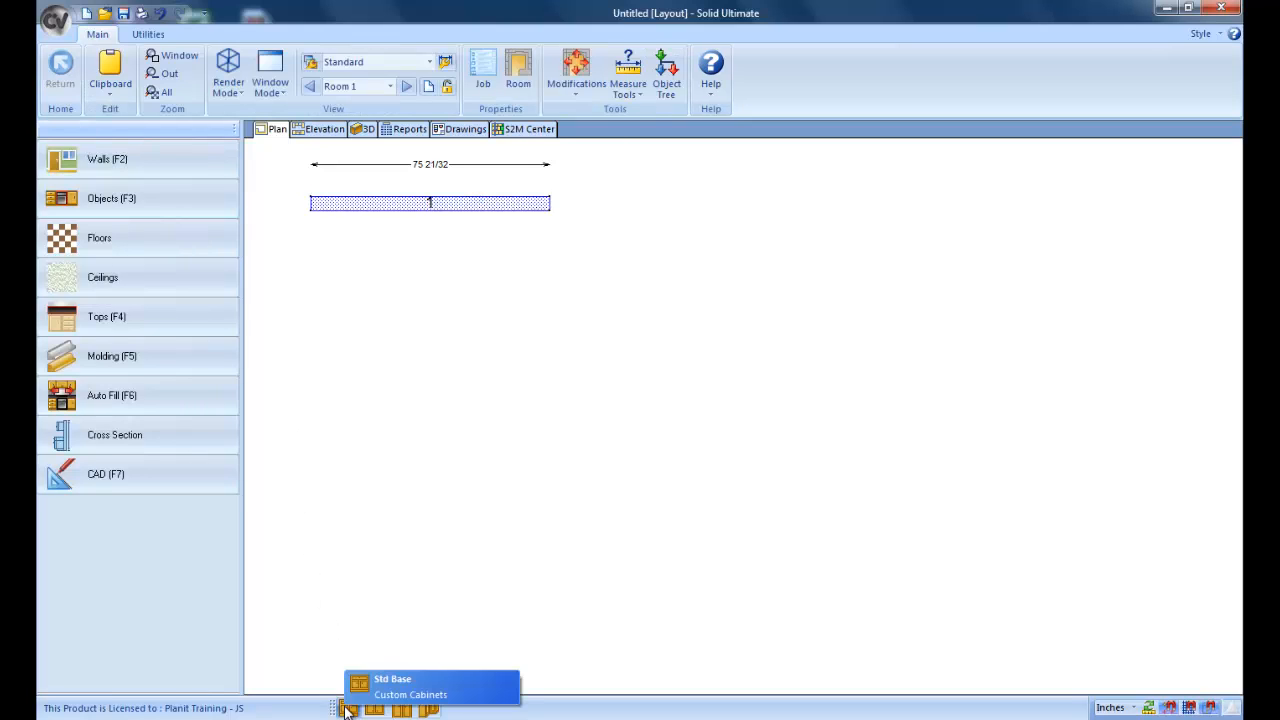
{"action": "left_click", "coordinate": [365, 677]}
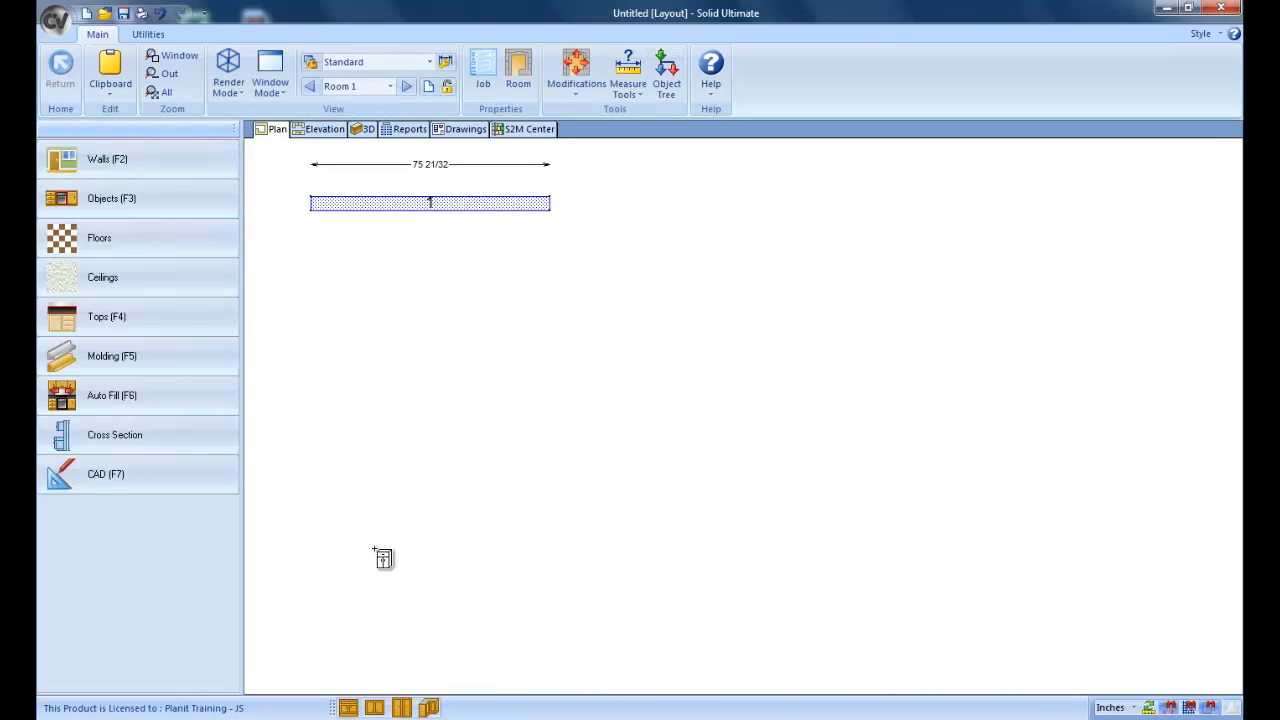
{"action": "left_click", "coordinate": [414, 258]}
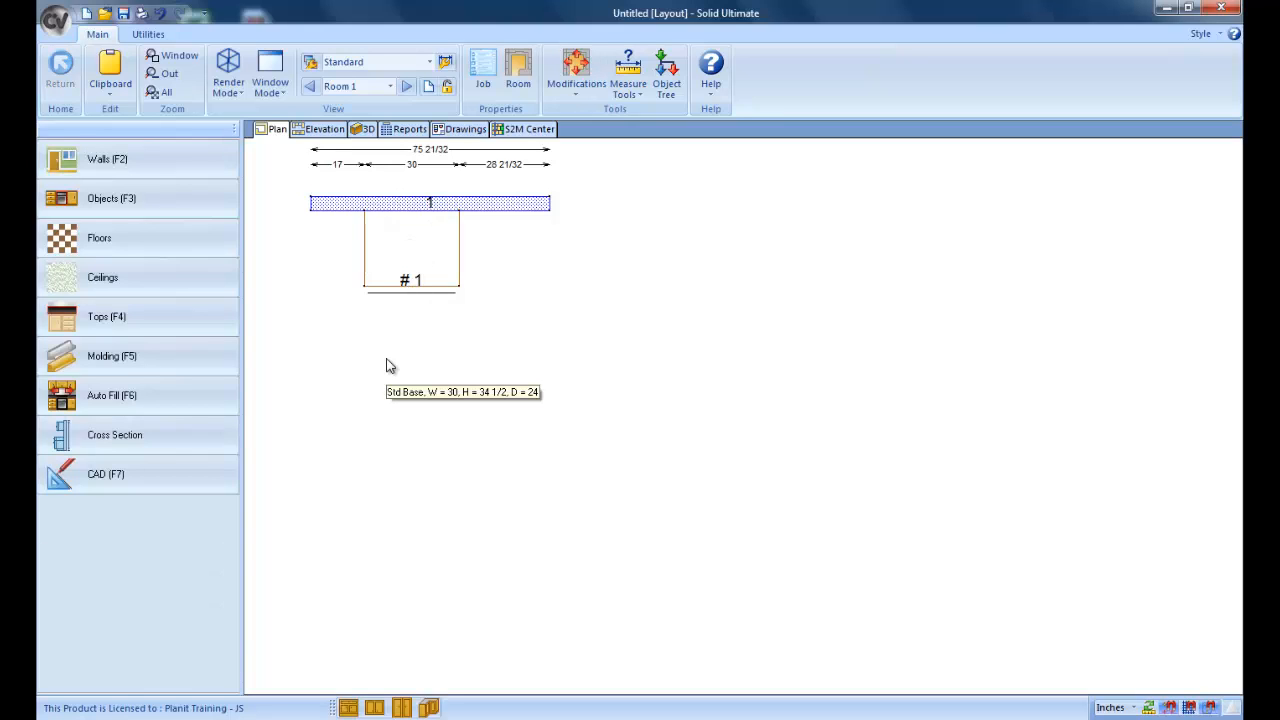
Step: Add a new category labelled "Non-Graphic Accessories" to the Custom Cabinets catalog
{"action": "left_click", "coordinate": [173, 198]}
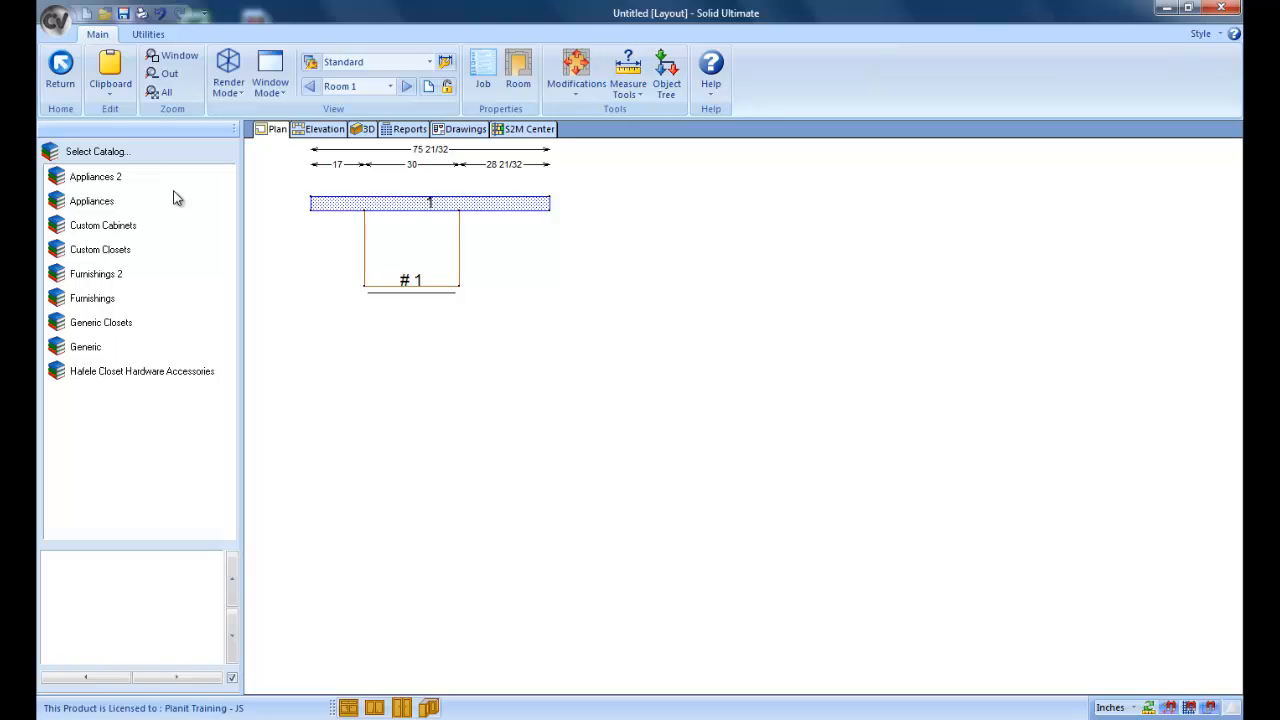
{"action": "left_click", "coordinate": [128, 226]}
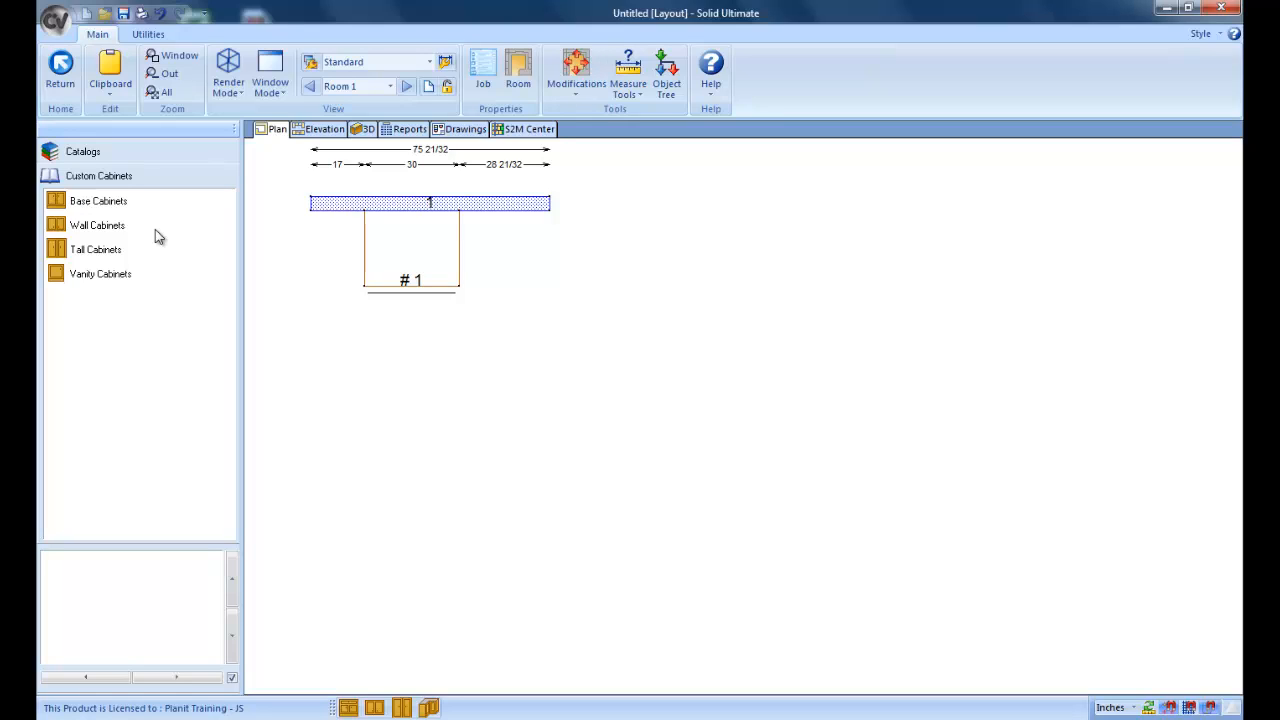
{"action": "right_click", "coordinate": [110, 323]}
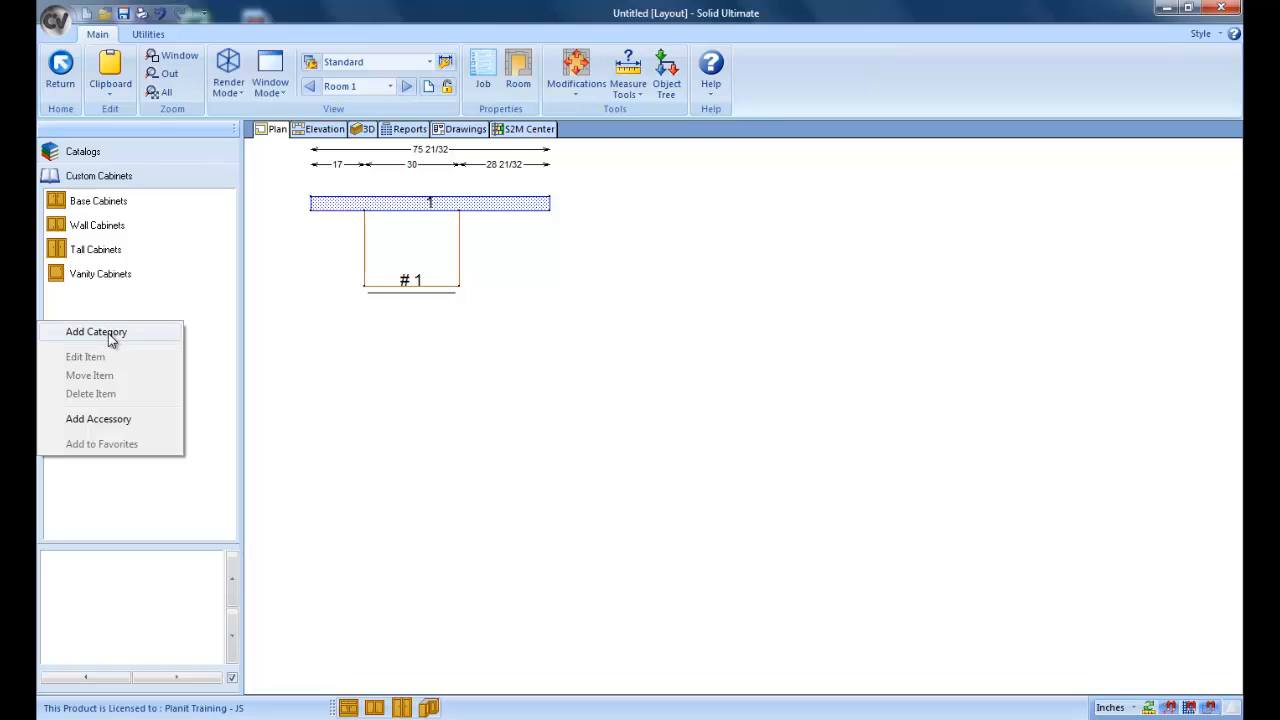
{"action": "left_click", "coordinate": [108, 333]}
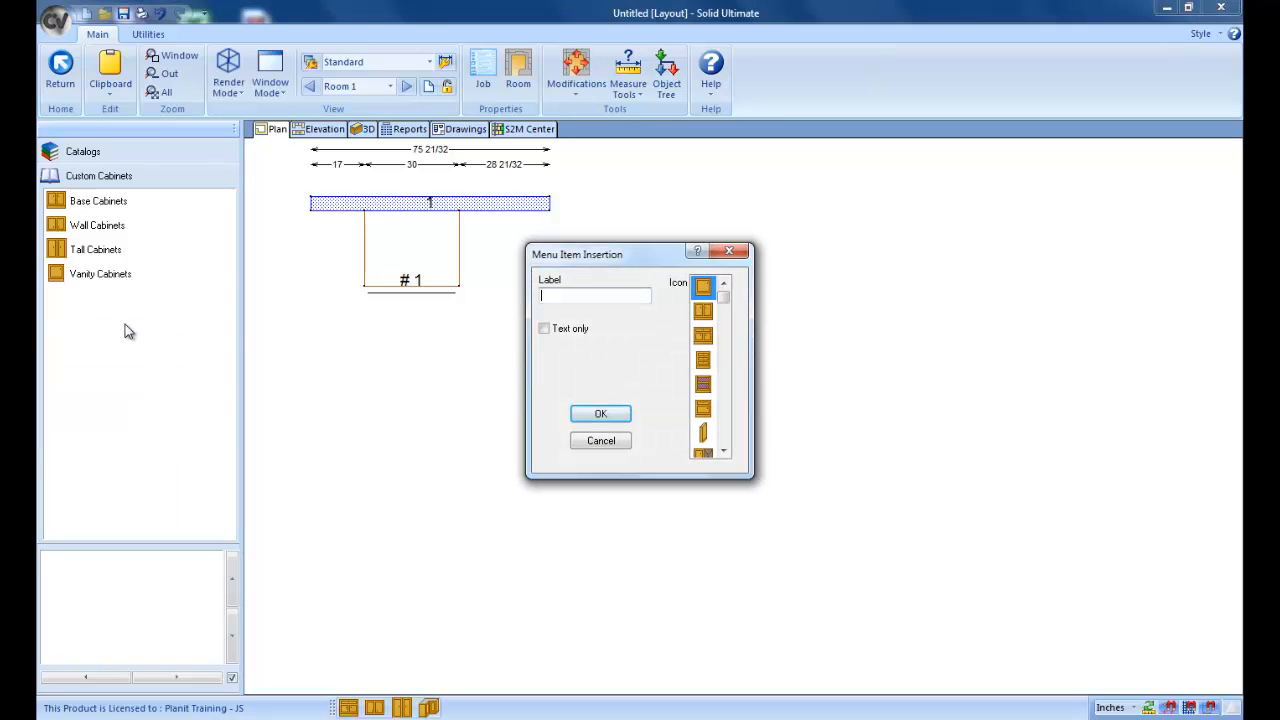
{"action": "type", "text": "Non-Graphic Accessroies"}
{"action": "key", "text": "BackSpace"}
{"action": "key", "text": "BackSpace"}
{"action": "key", "text": "BackSpace"}
{"action": "key", "text": "BackSpace"}
{"action": "key", "text": "BackSpace"}
{"action": "type", "text": "ories"}
{"action": "left_click", "coordinate": [598, 416]}
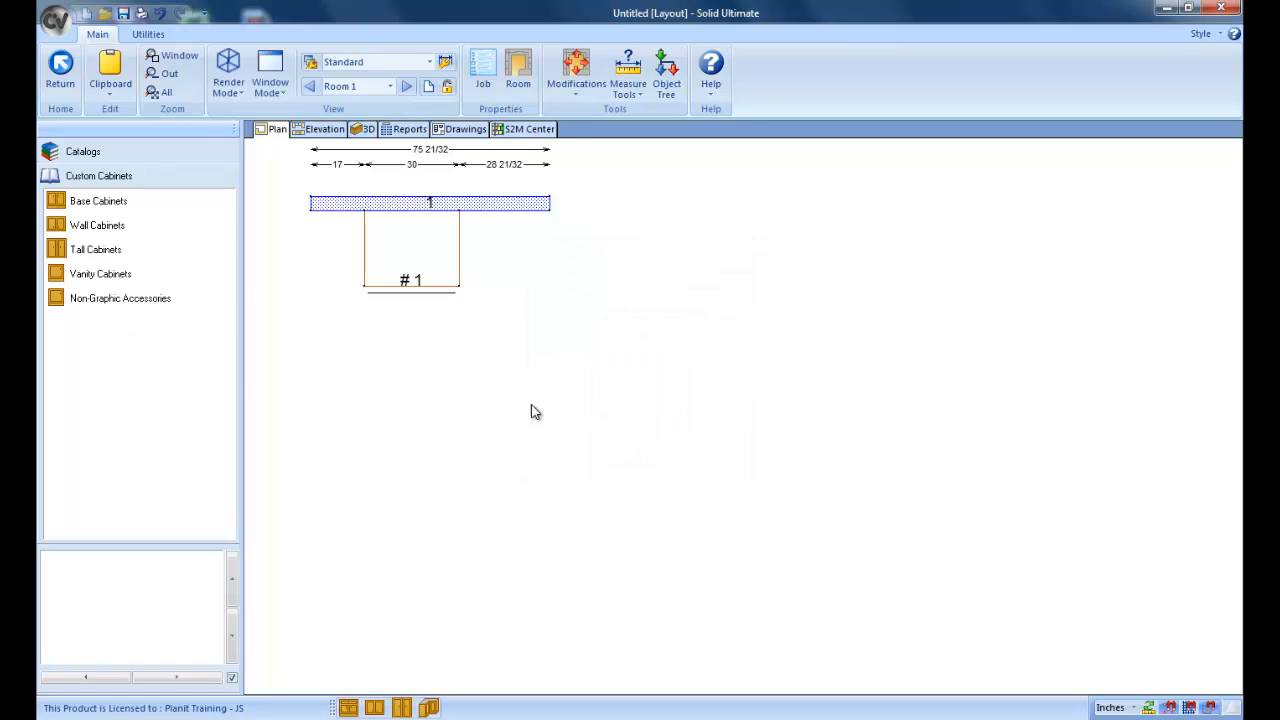
Step: Change the icon of the Non-Graphic Accessories category to the yellow star
{"action": "right_click", "coordinate": [129, 302]}
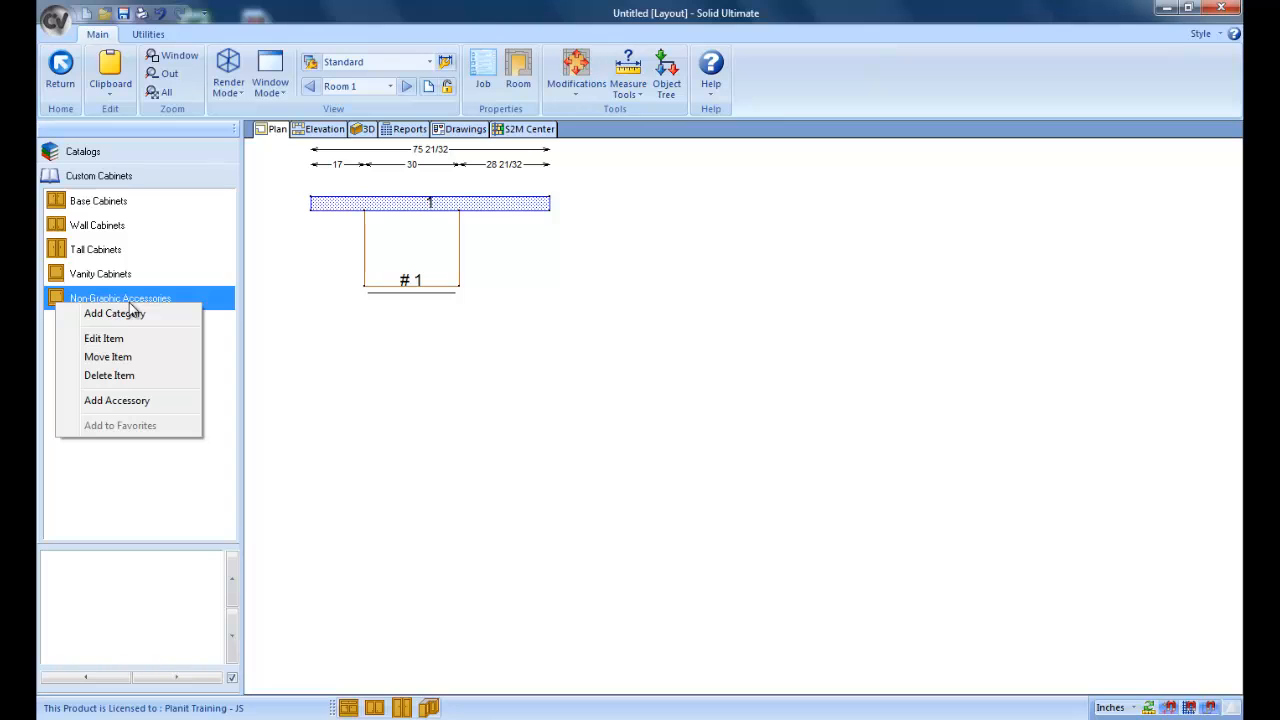
{"action": "left_click", "coordinate": [119, 340]}
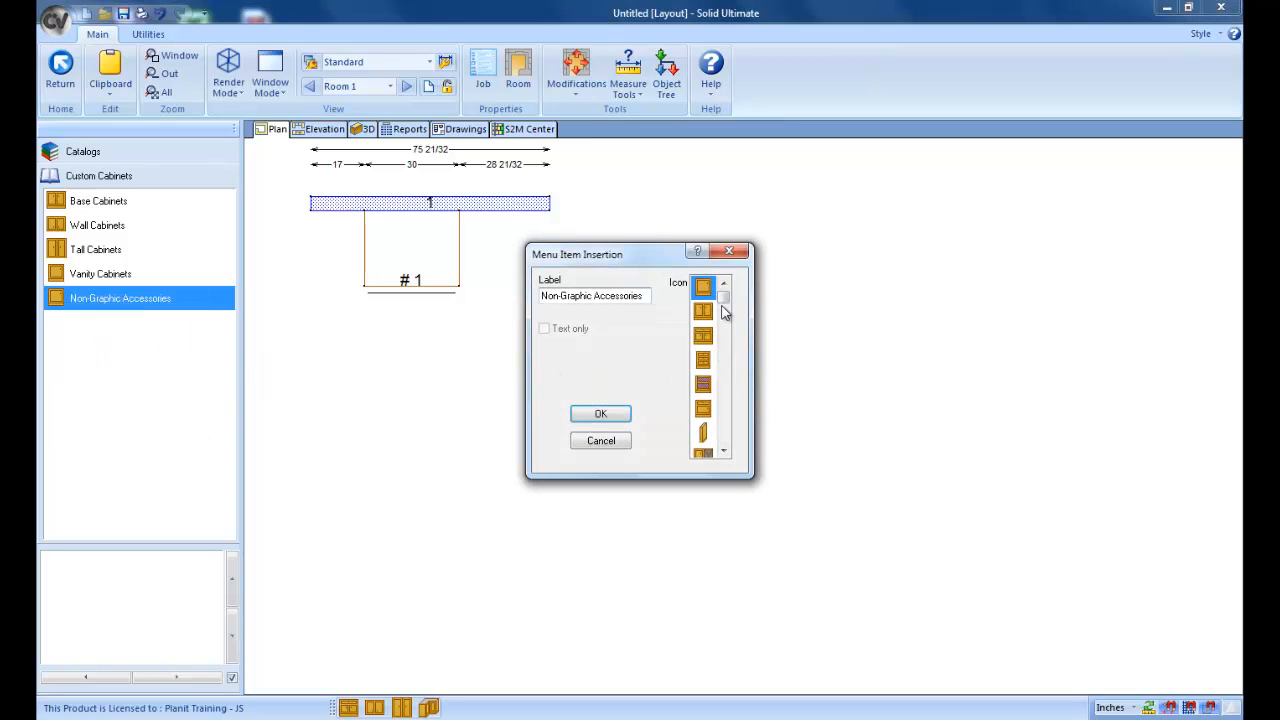
{"action": "left_click_drag", "start_coordinate": [724, 297], "coordinate": [729, 390]}
{"action": "left_click", "coordinate": [704, 388]}
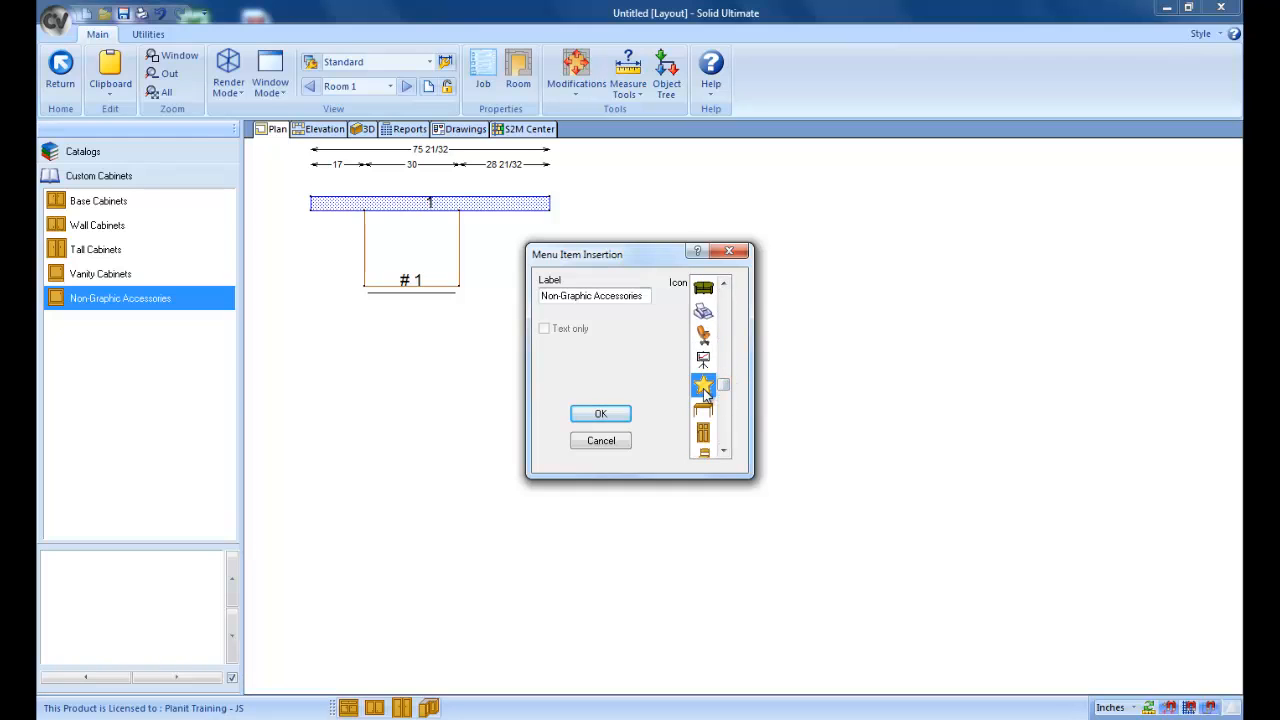
{"action": "left_click", "coordinate": [608, 414]}
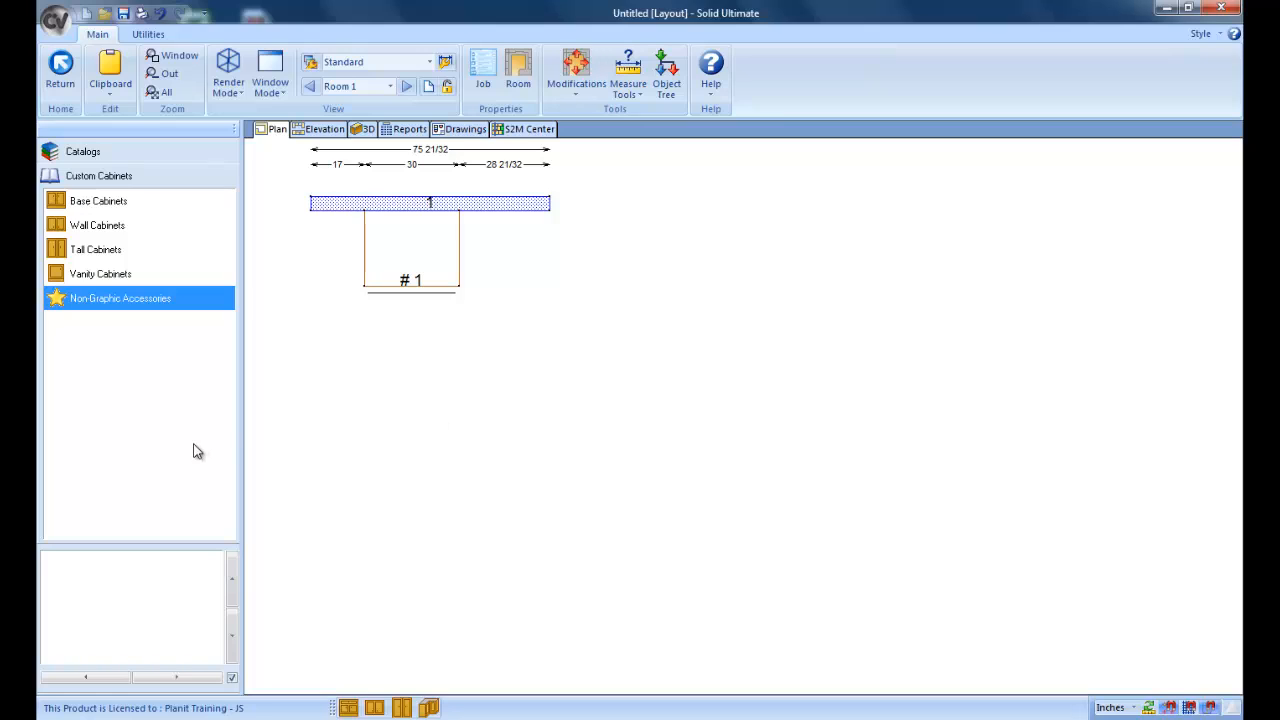
Step: Create an accessory named "45 Lazy Susan" in the Non-Graphic Accessories category, priced at 75.00 with the star icon
{"action": "left_click", "coordinate": [158, 298]}
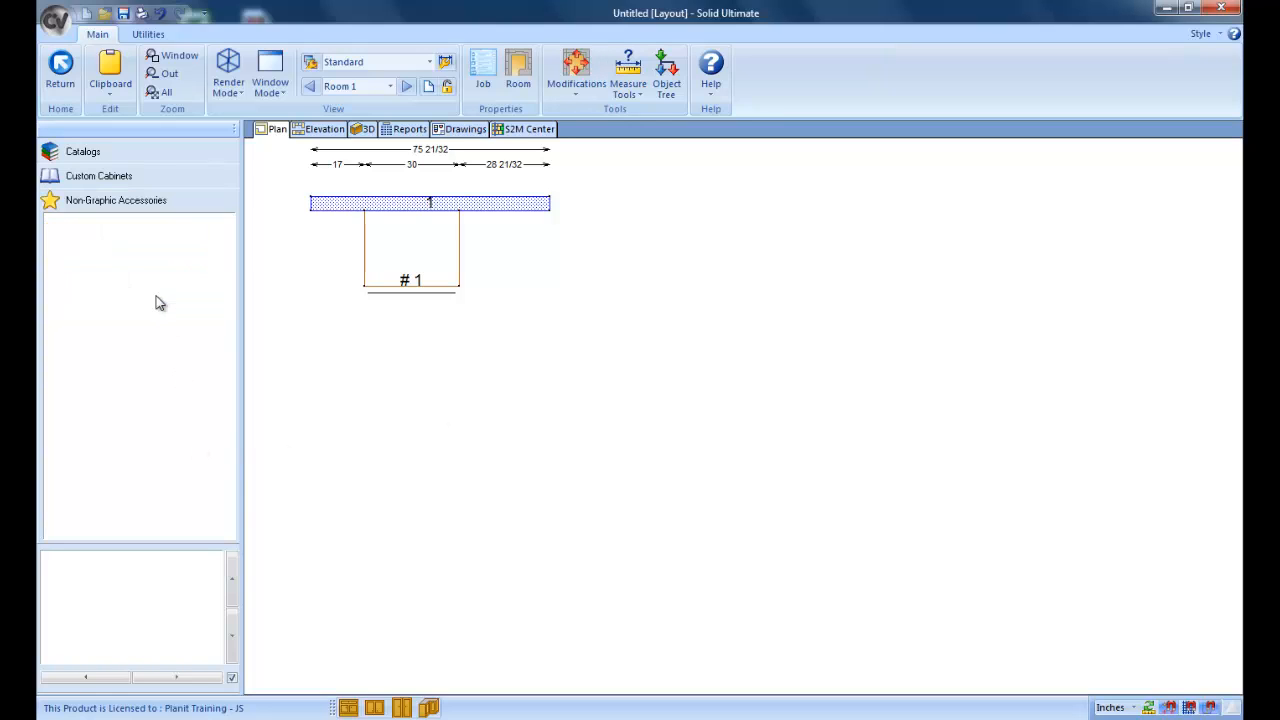
{"action": "right_click", "coordinate": [118, 281]}
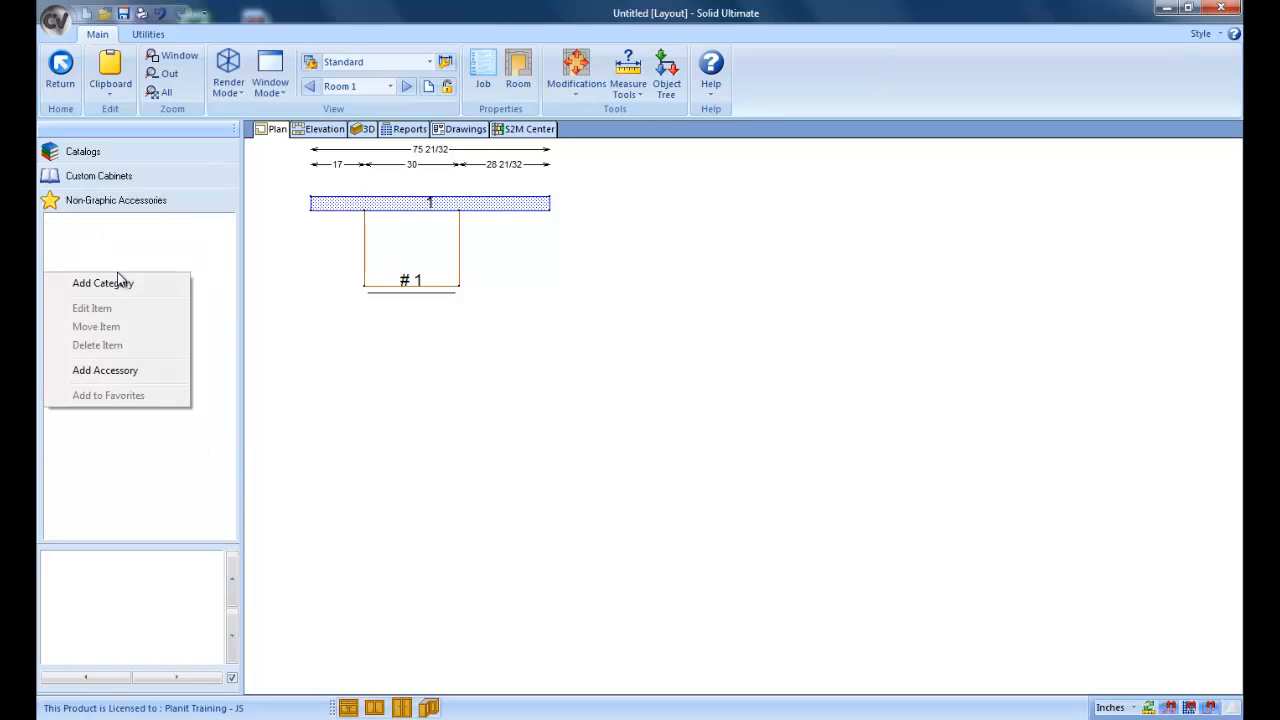
{"action": "left_click", "coordinate": [105, 370]}
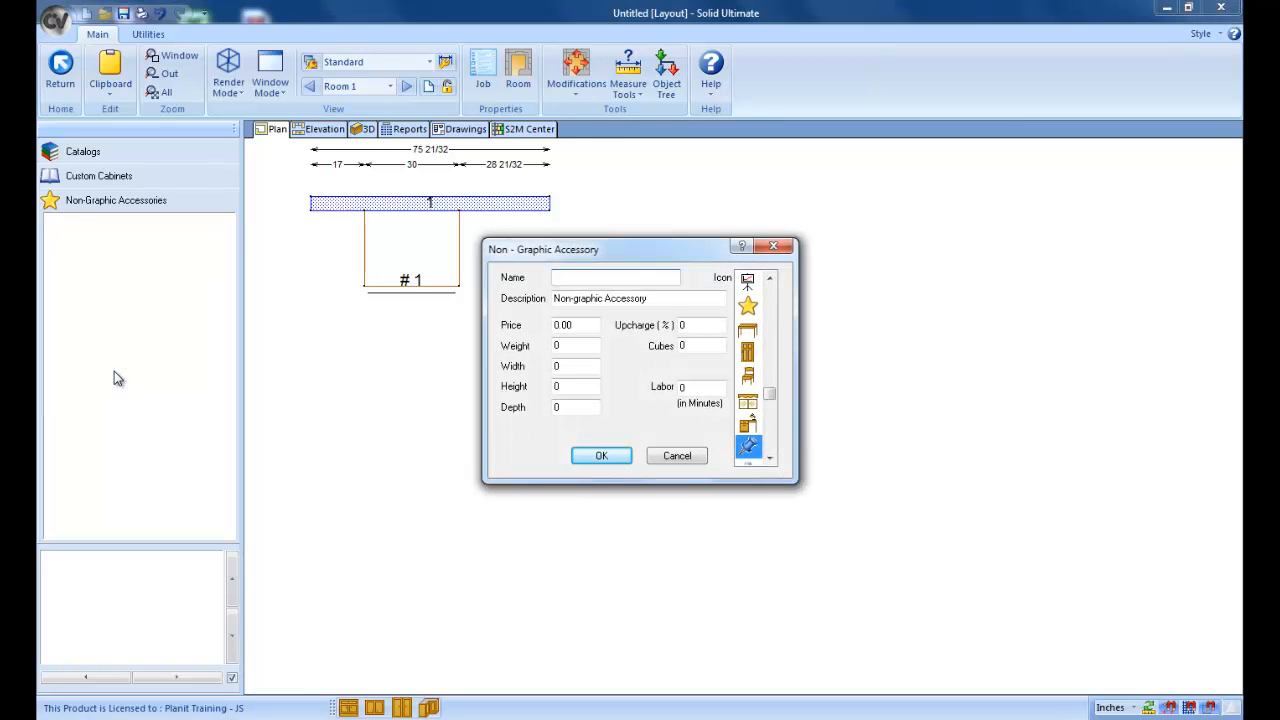
{"action": "type", "text": "45 Lazy Susan"}
{"action": "double_click", "coordinate": [561, 325]}
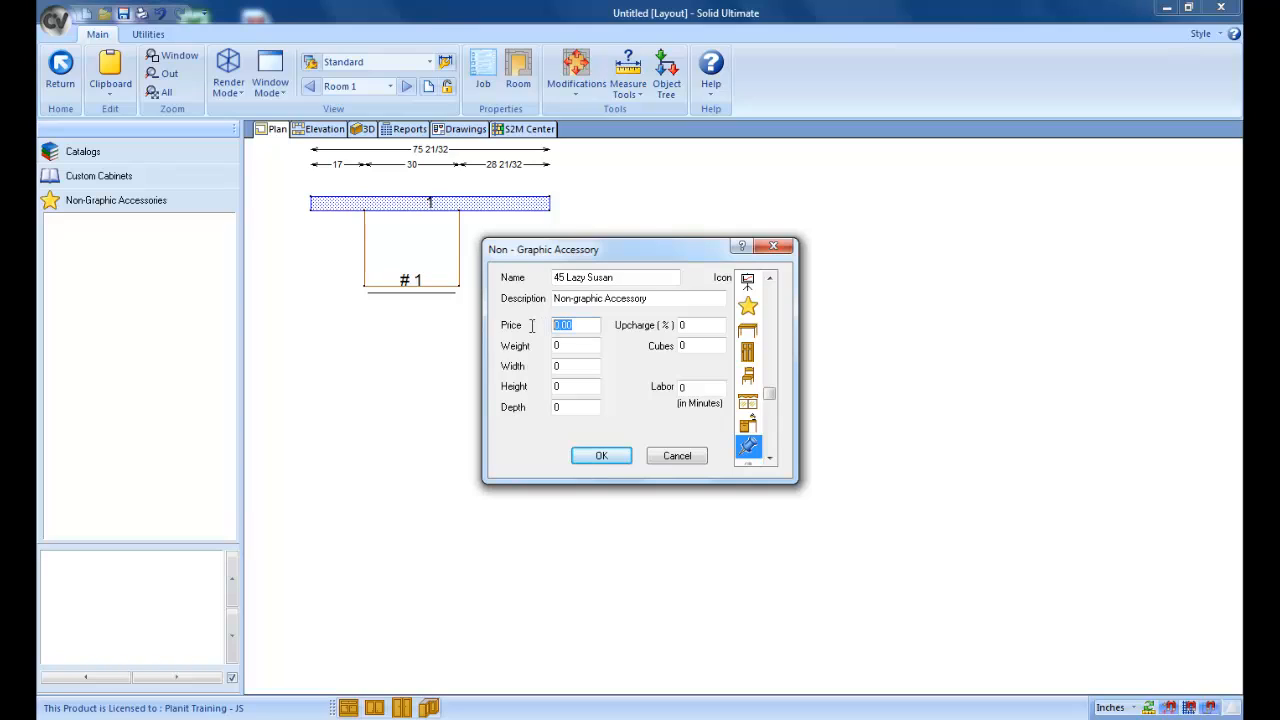
{"action": "type", "text": "75.00"}
{"action": "left_click", "coordinate": [747, 310]}
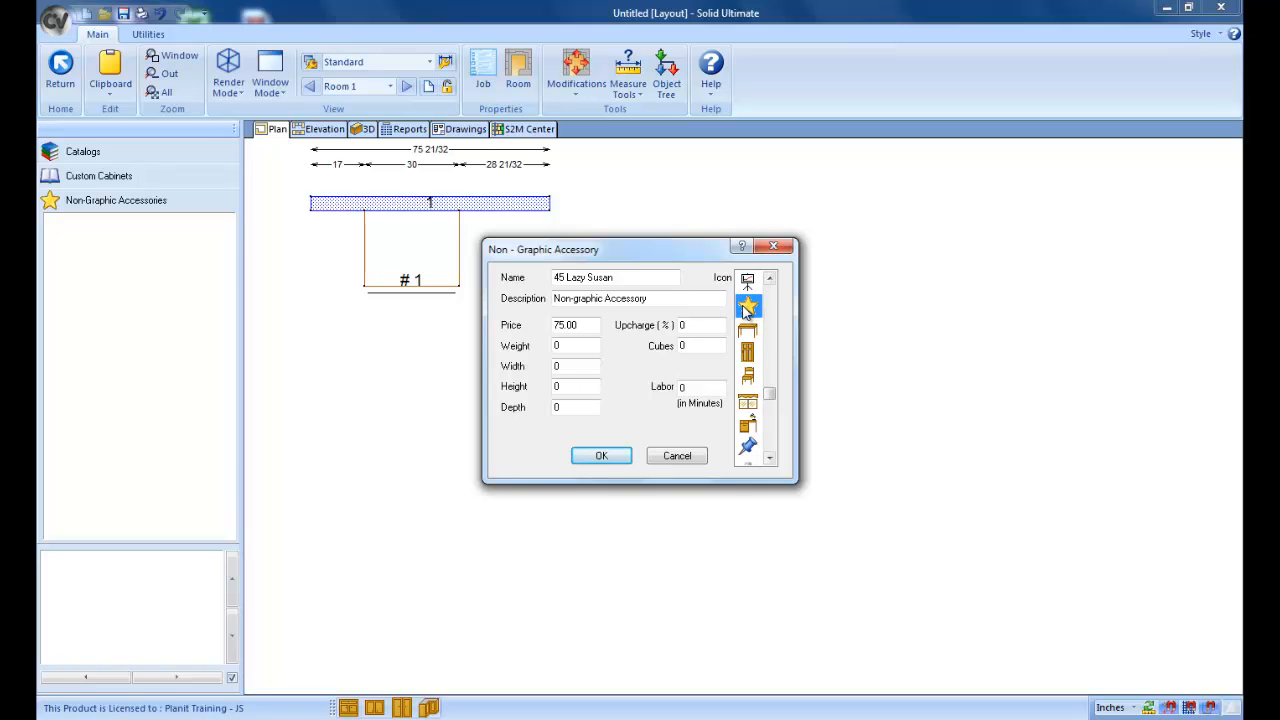
{"action": "left_click", "coordinate": [603, 456]}
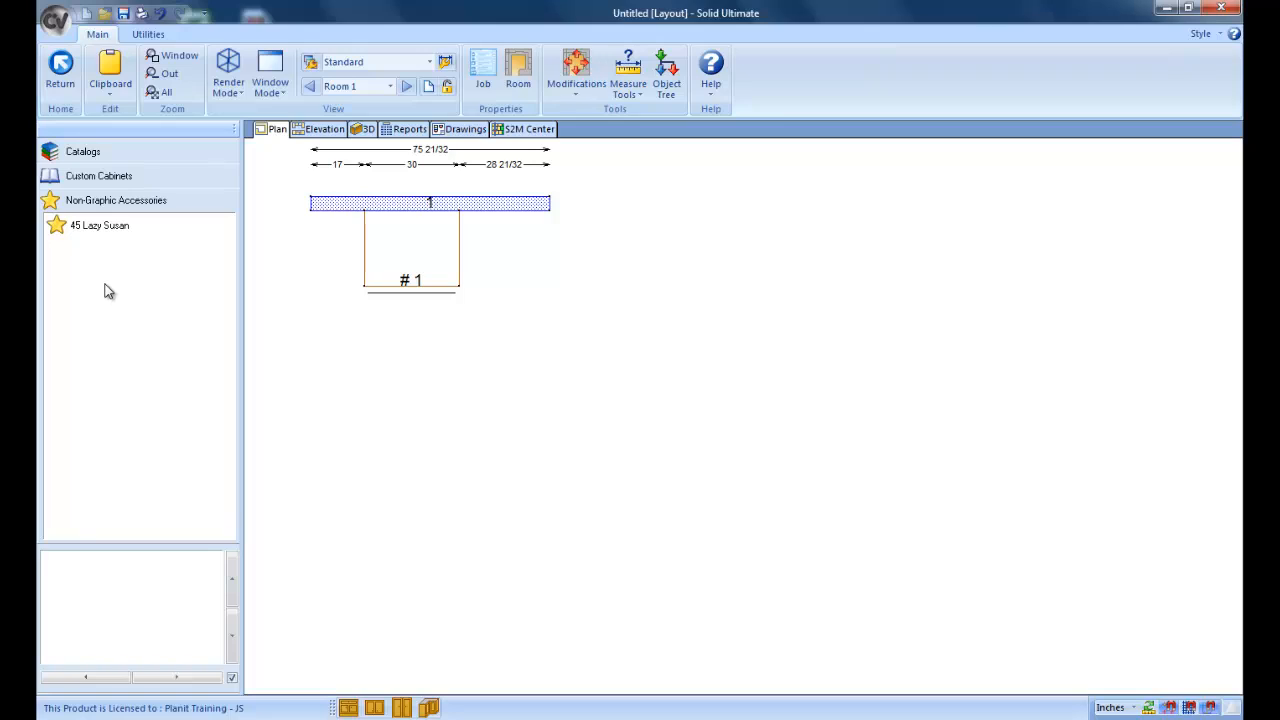
Step: Attach the 45 Lazy Susan accessory to the base cabinet and bring up the job's item list
{"action": "left_click", "coordinate": [101, 229]}
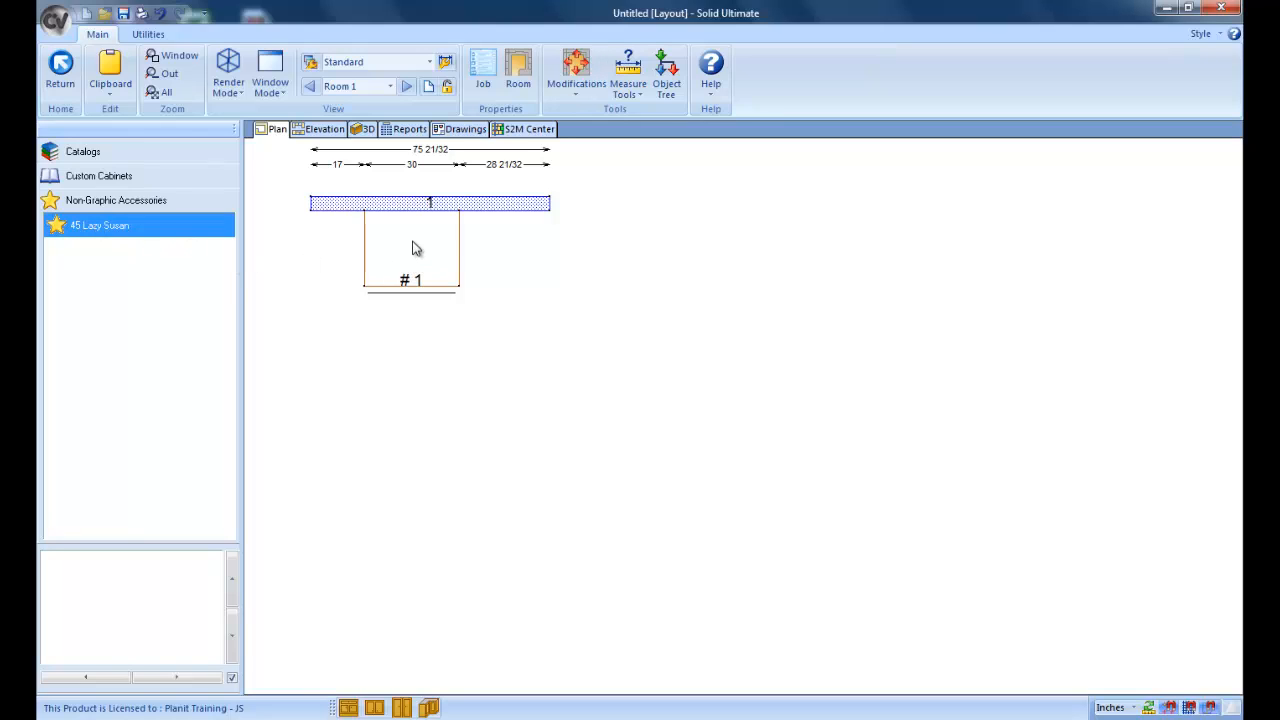
{"action": "left_click", "coordinate": [408, 131]}
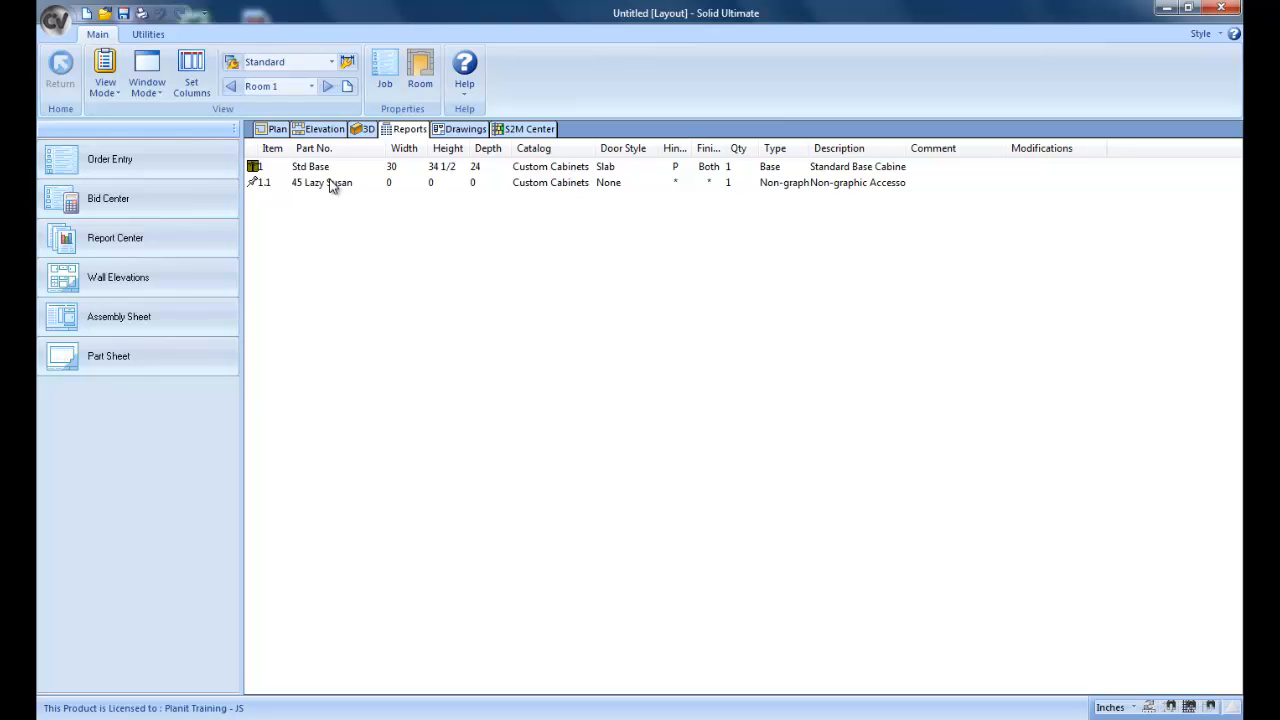
Step: Examine the bid in Internal Mode, expanding Custom Cabinets down to the lazy susan's attachment, and check the selectable rate tables
{"action": "left_click", "coordinate": [184, 207]}
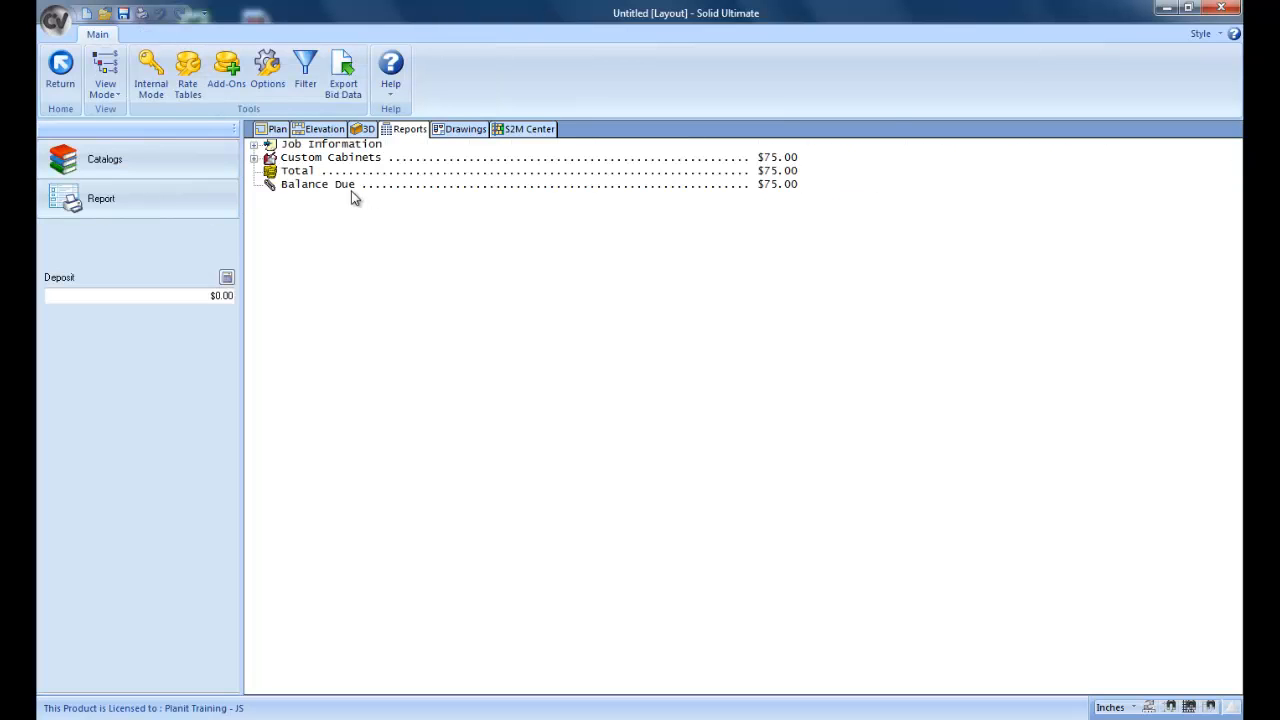
{"action": "left_click", "coordinate": [162, 93]}
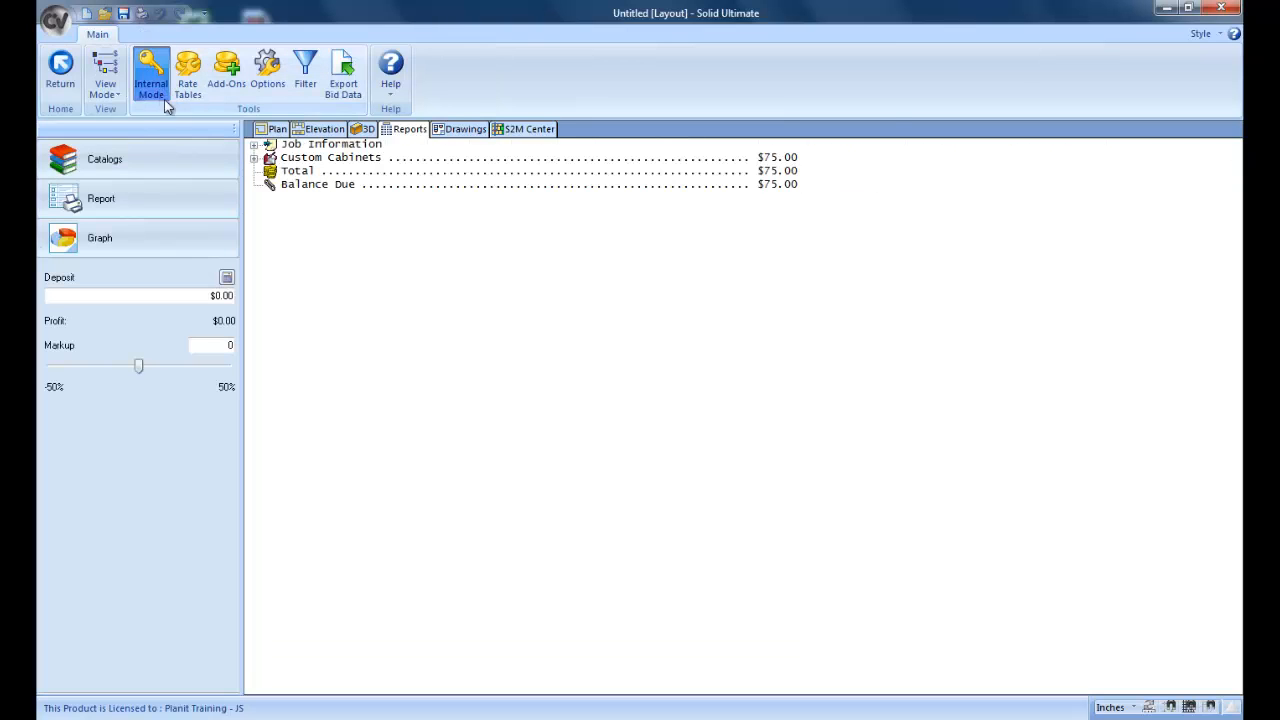
{"action": "left_click", "coordinate": [255, 158]}
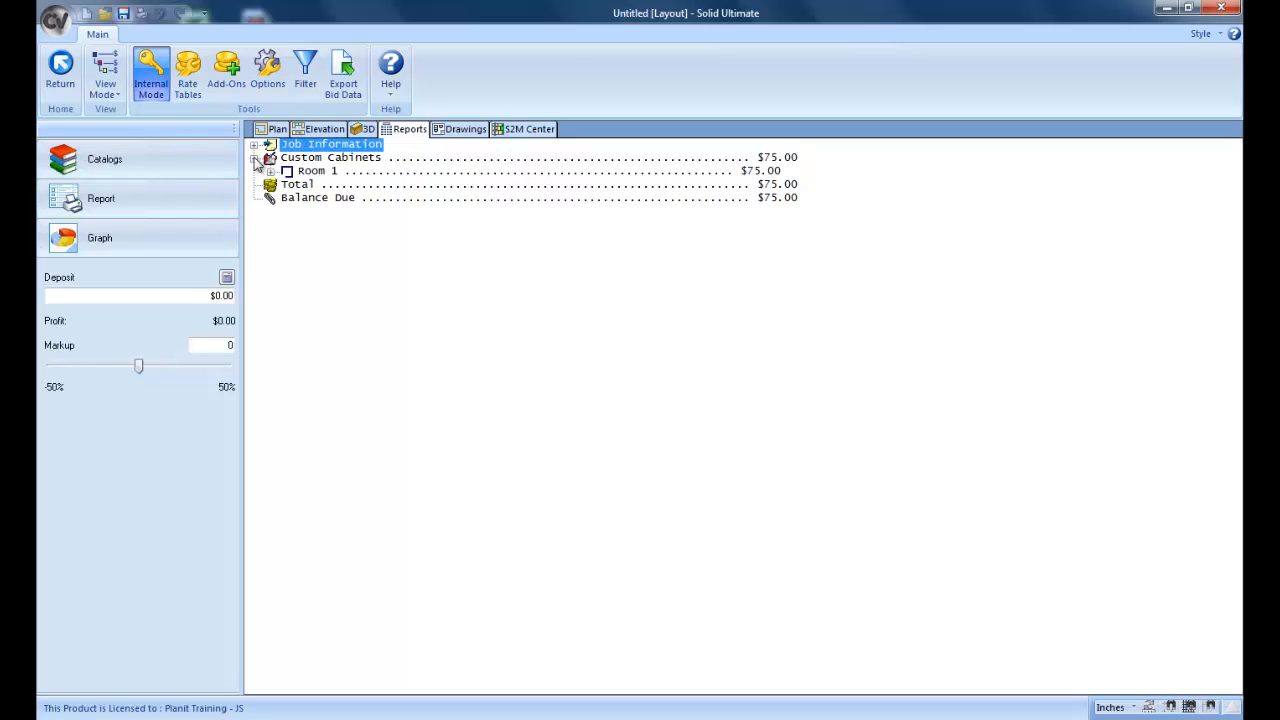
{"action": "left_click", "coordinate": [270, 171]}
{"action": "left_click", "coordinate": [288, 185]}
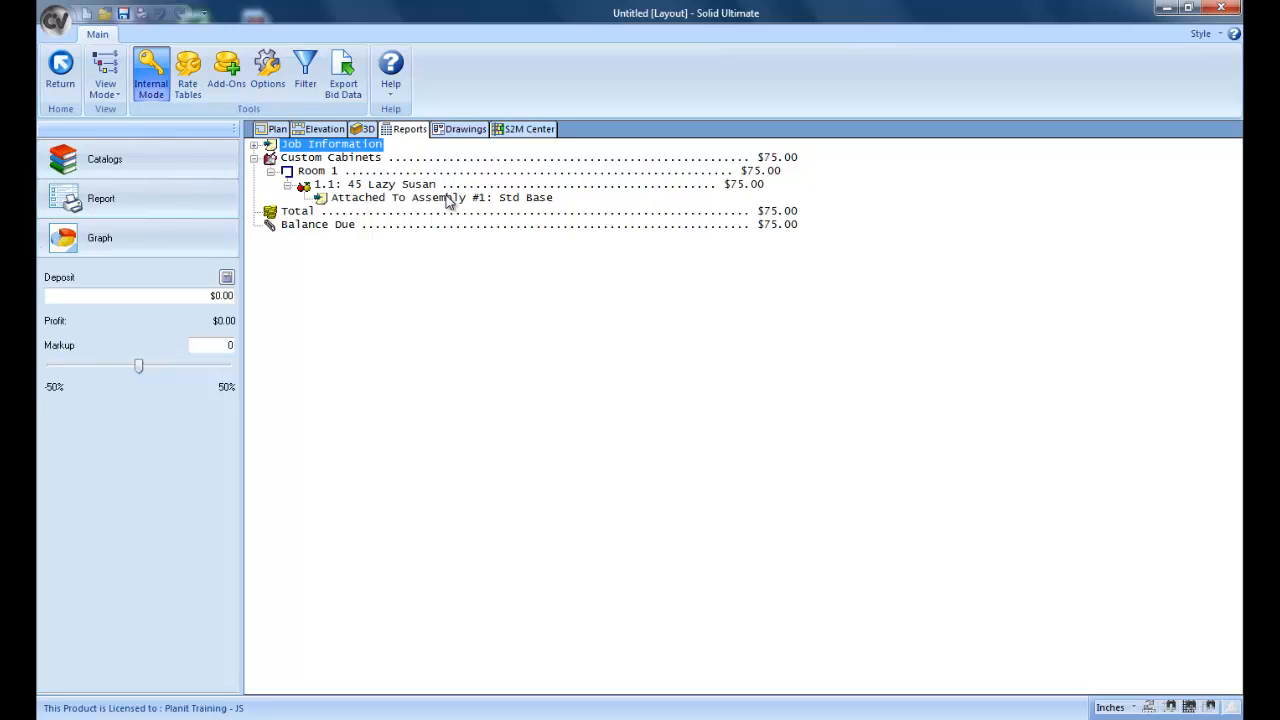
{"action": "left_click", "coordinate": [190, 90]}
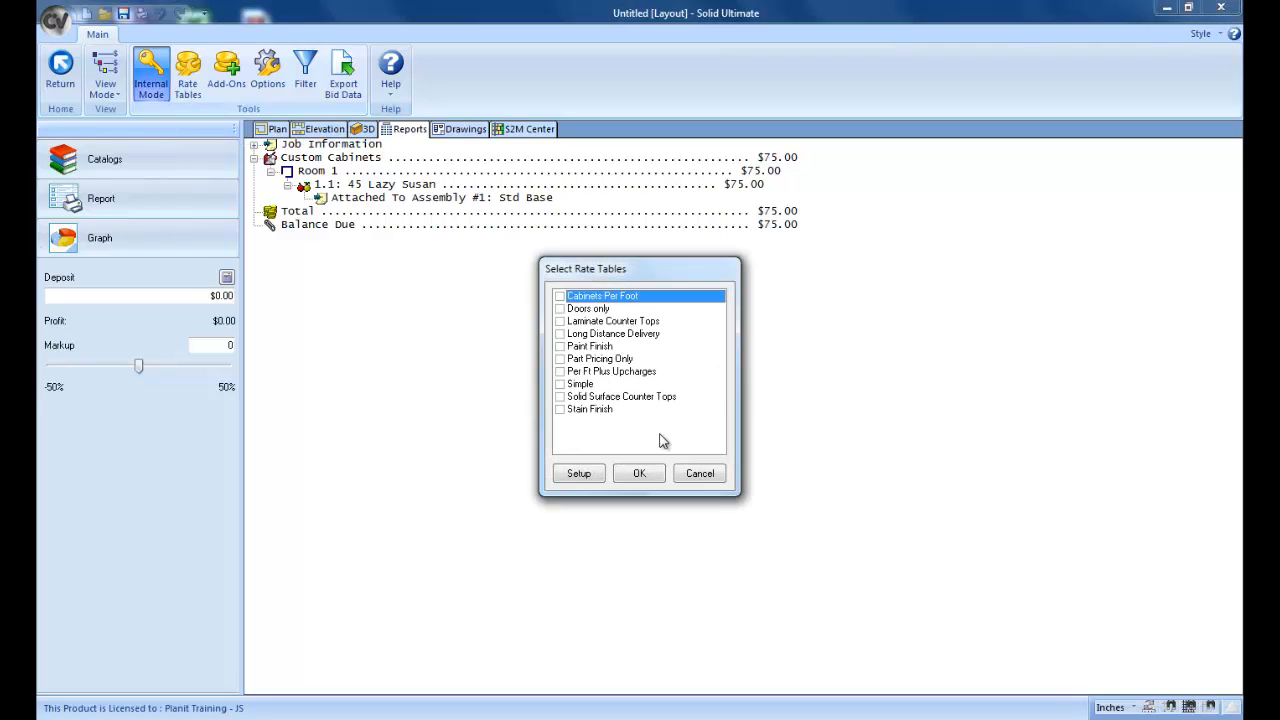
{"action": "left_click", "coordinate": [698, 475]}
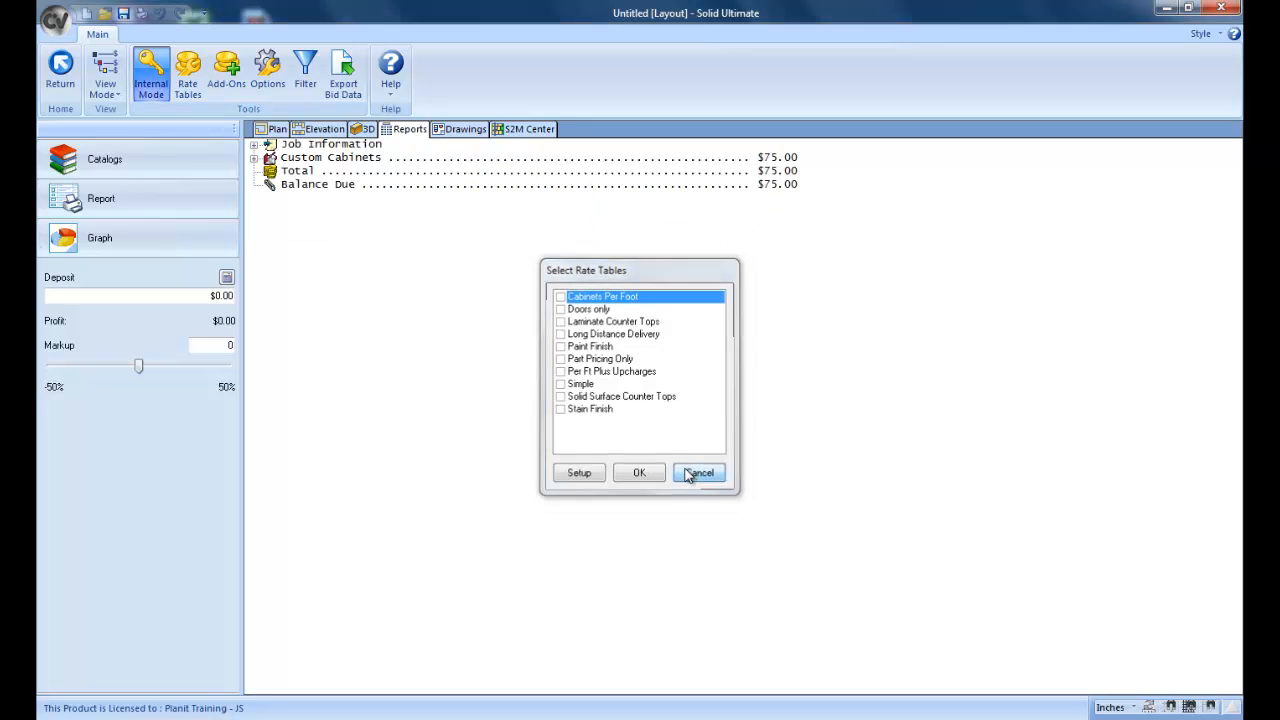
Step: Leave the bid and delete the 45 Lazy Susan entry from the job's item list
{"action": "left_click", "coordinate": [61, 66]}
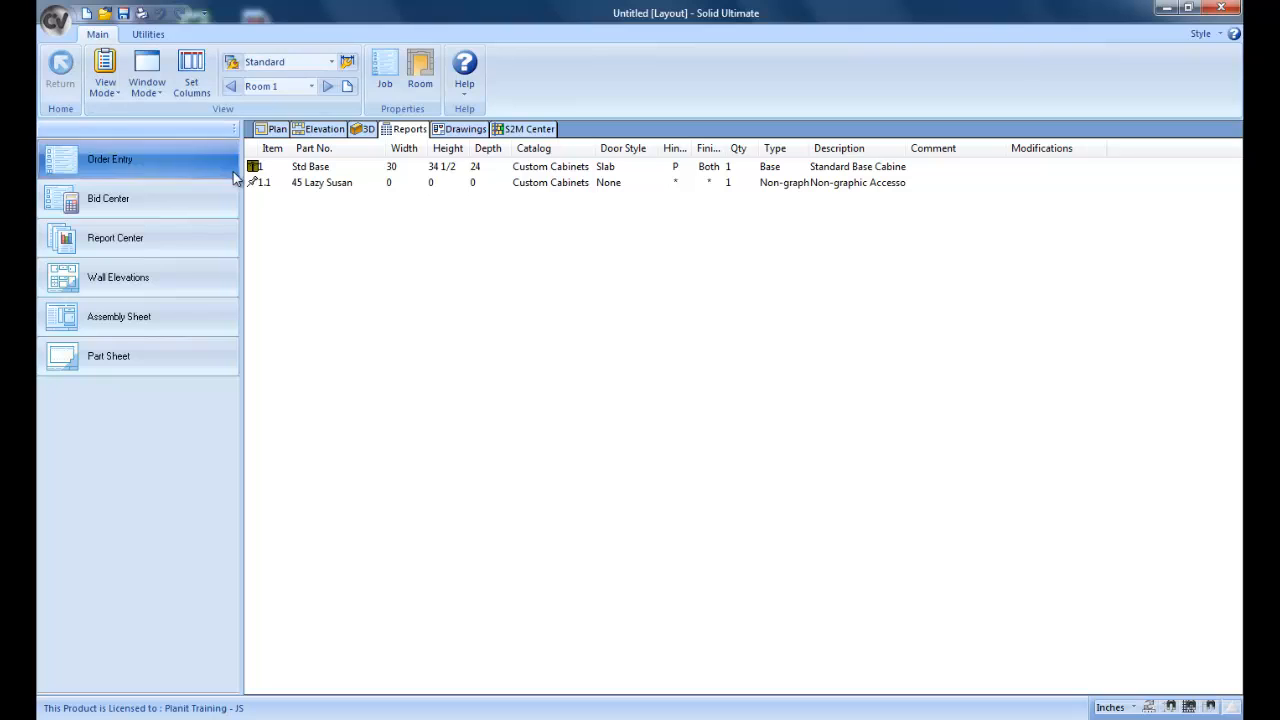
{"action": "right_click", "coordinate": [263, 189]}
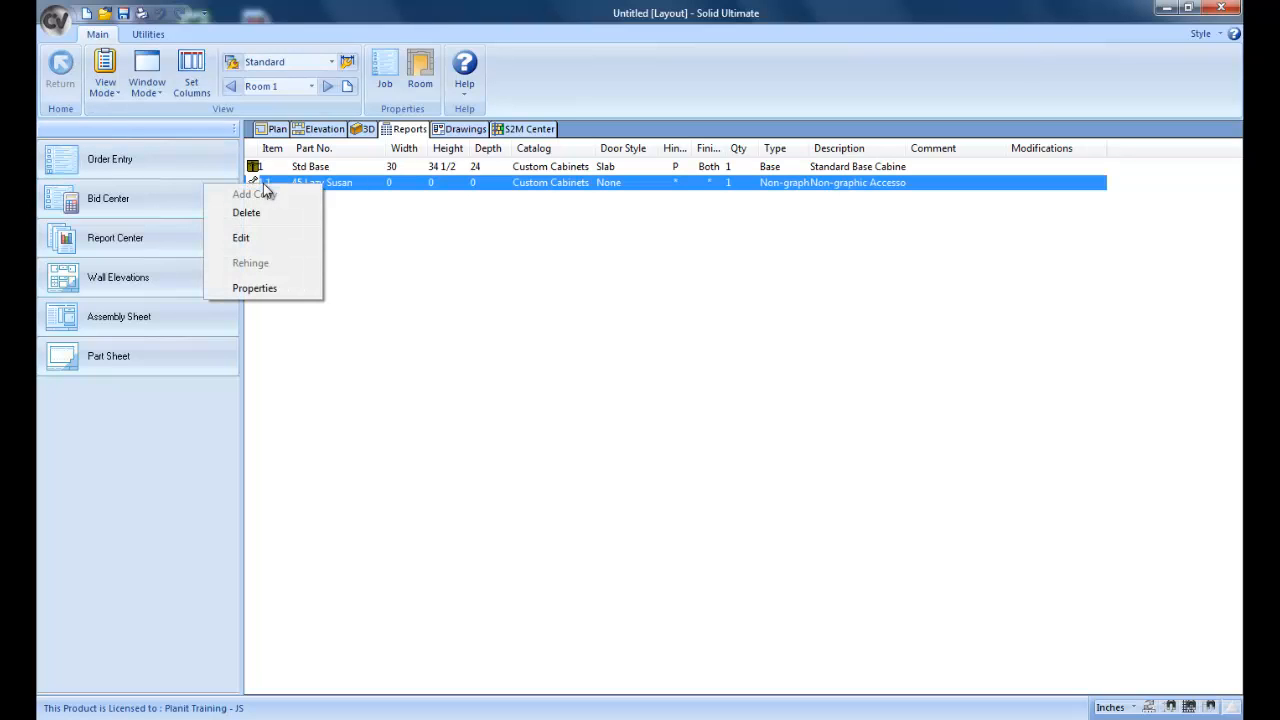
{"action": "left_click", "coordinate": [246, 213]}
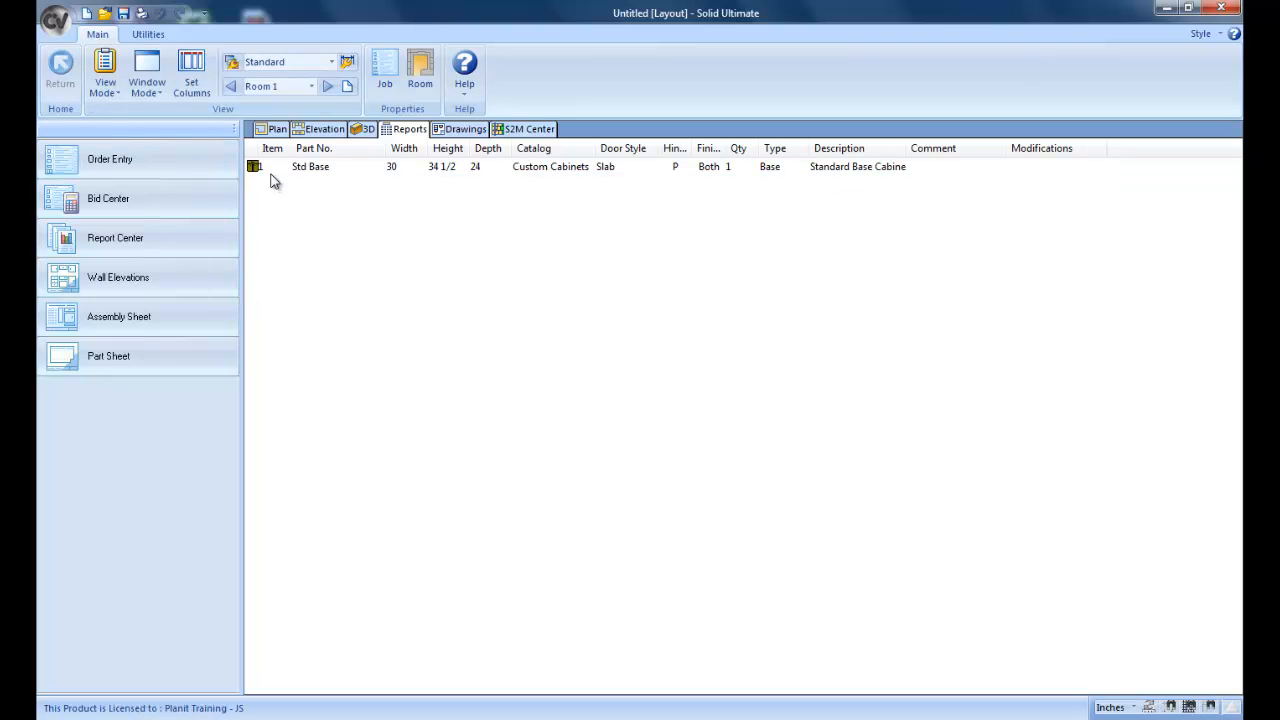
Step: Create an accessory named "Installation Fee" in the Non-Graphic Accessories category, priced at 2000.00 with the star icon
{"action": "left_click", "coordinate": [278, 130]}
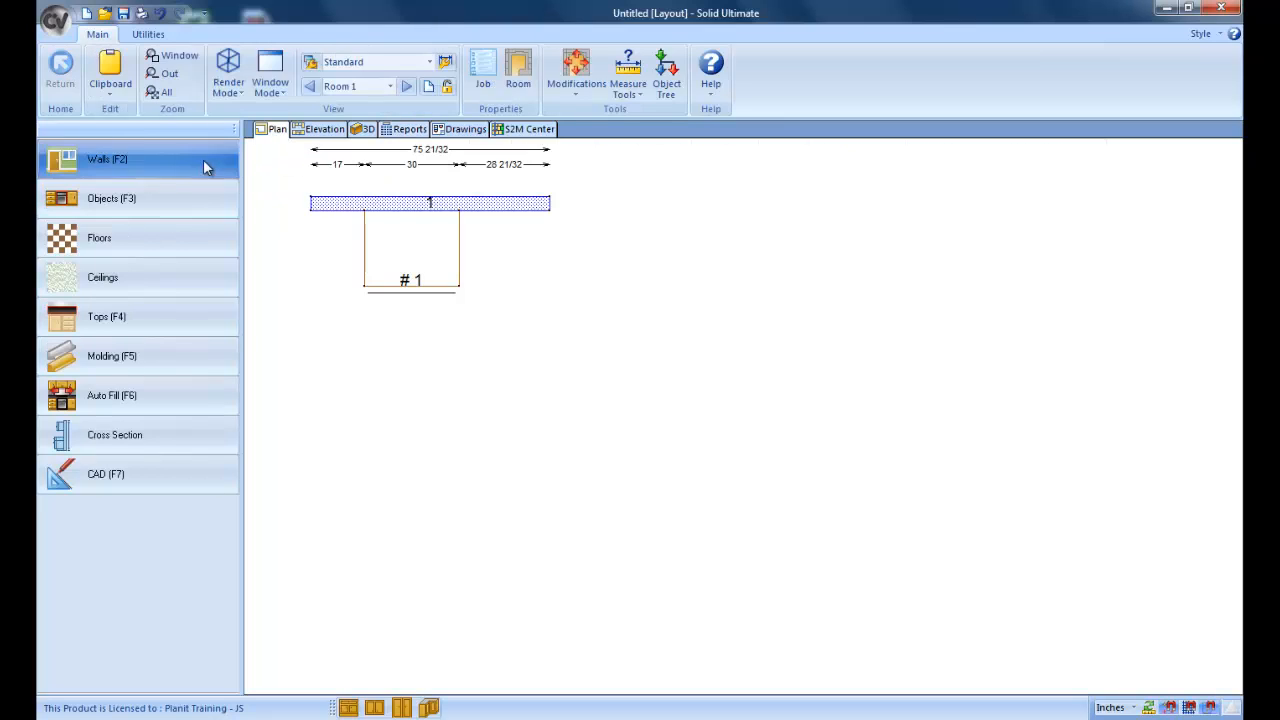
{"action": "left_click", "coordinate": [171, 196]}
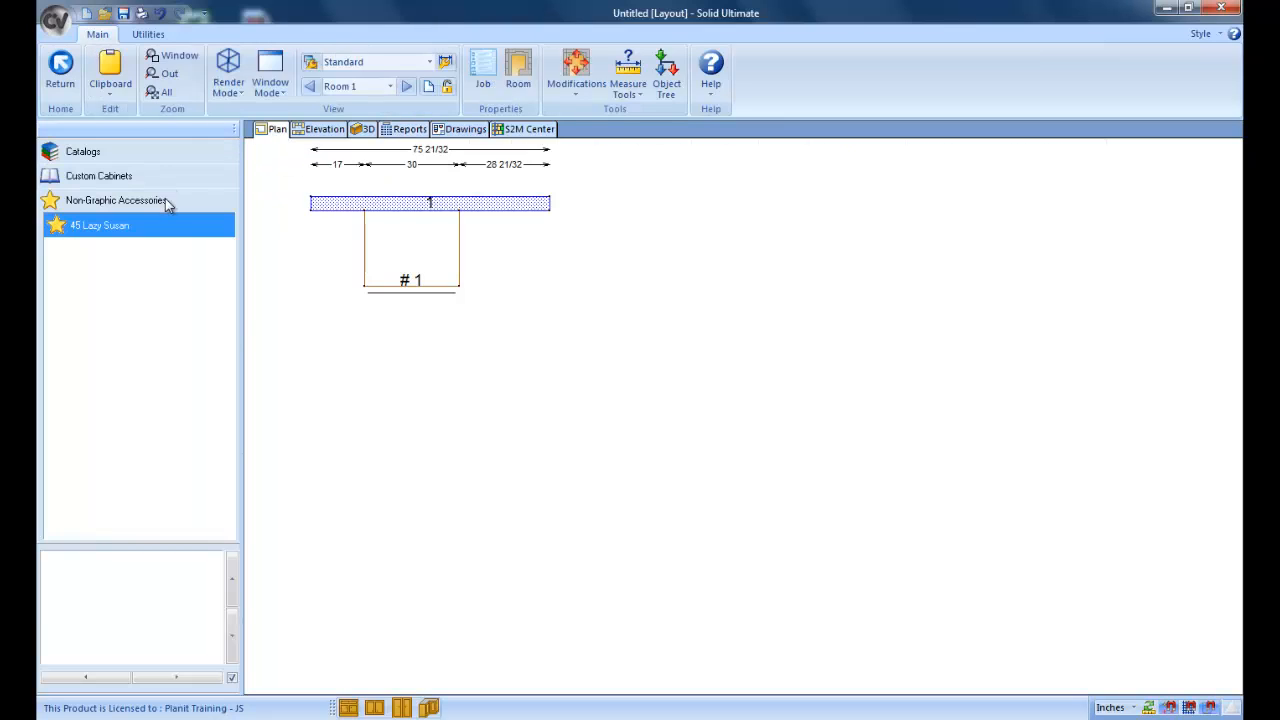
{"action": "right_click", "coordinate": [88, 280]}
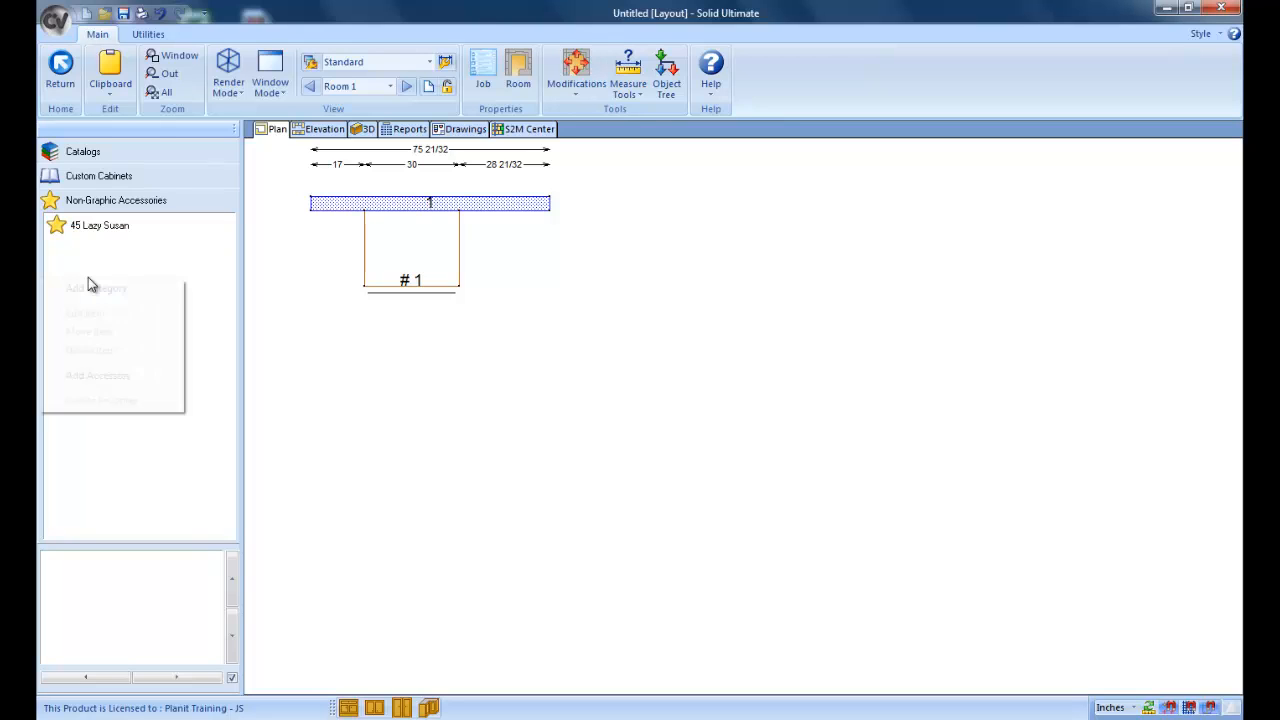
{"action": "left_click", "coordinate": [92, 377]}
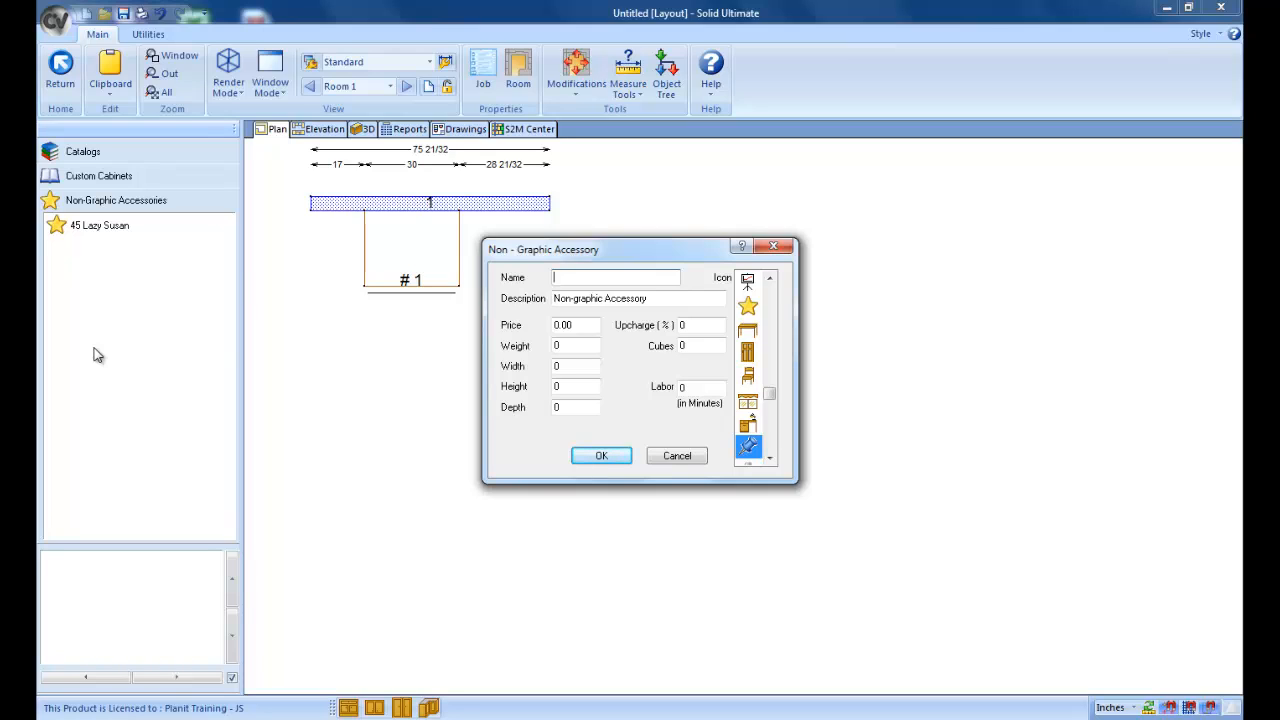
{"action": "type", "text": "Installation Fee"}
{"action": "key", "text": "Tab"}
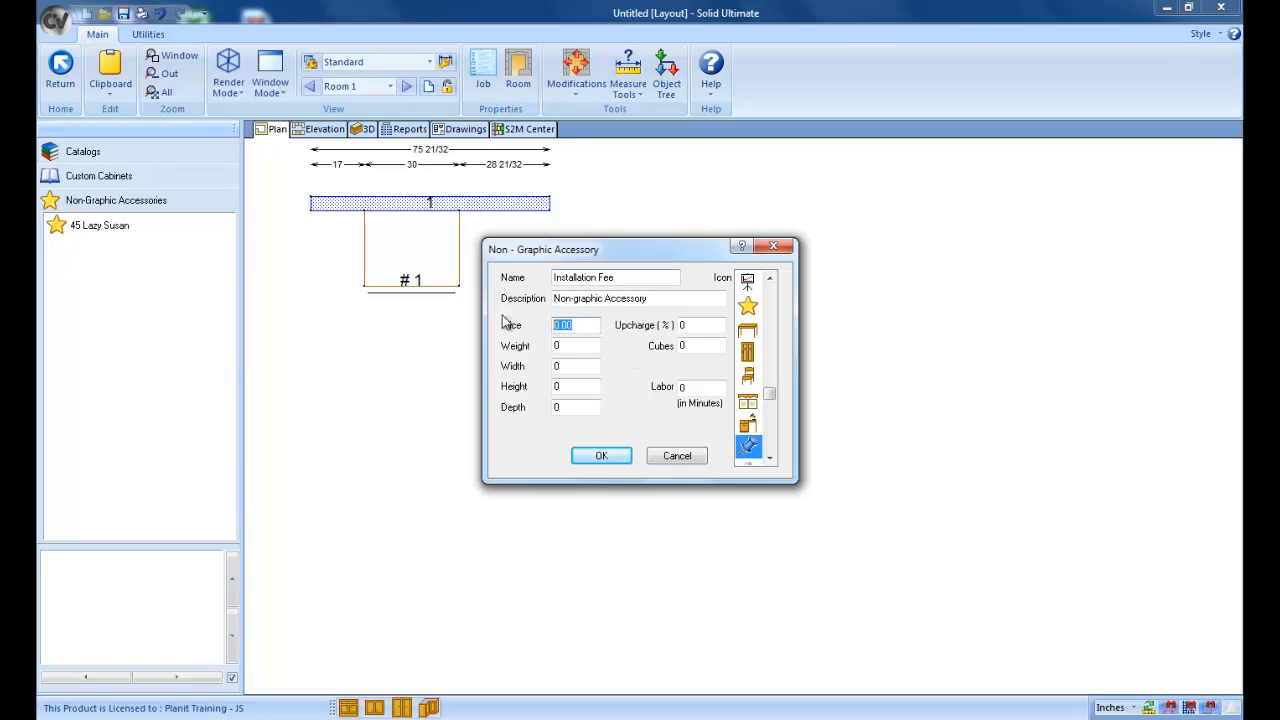
{"action": "type", "text": "2000.00"}
{"action": "left_click", "coordinate": [753, 309]}
{"action": "left_click", "coordinate": [628, 455]}
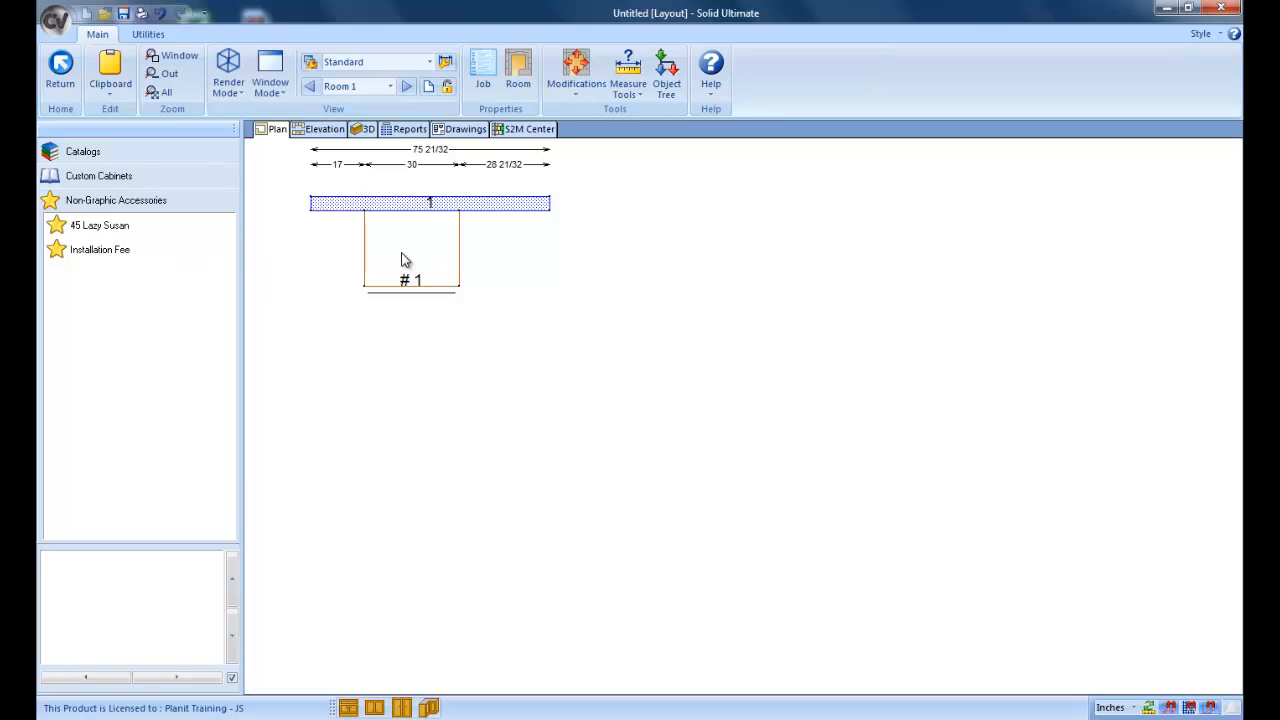
Step: Place the Installation Fee accessory in the plan's empty area in front of the base cabinet and check the job's bid
{"action": "left_click", "coordinate": [114, 252]}
{"action": "left_click_drag", "start_coordinate": [111, 248], "coordinate": [416, 405]}
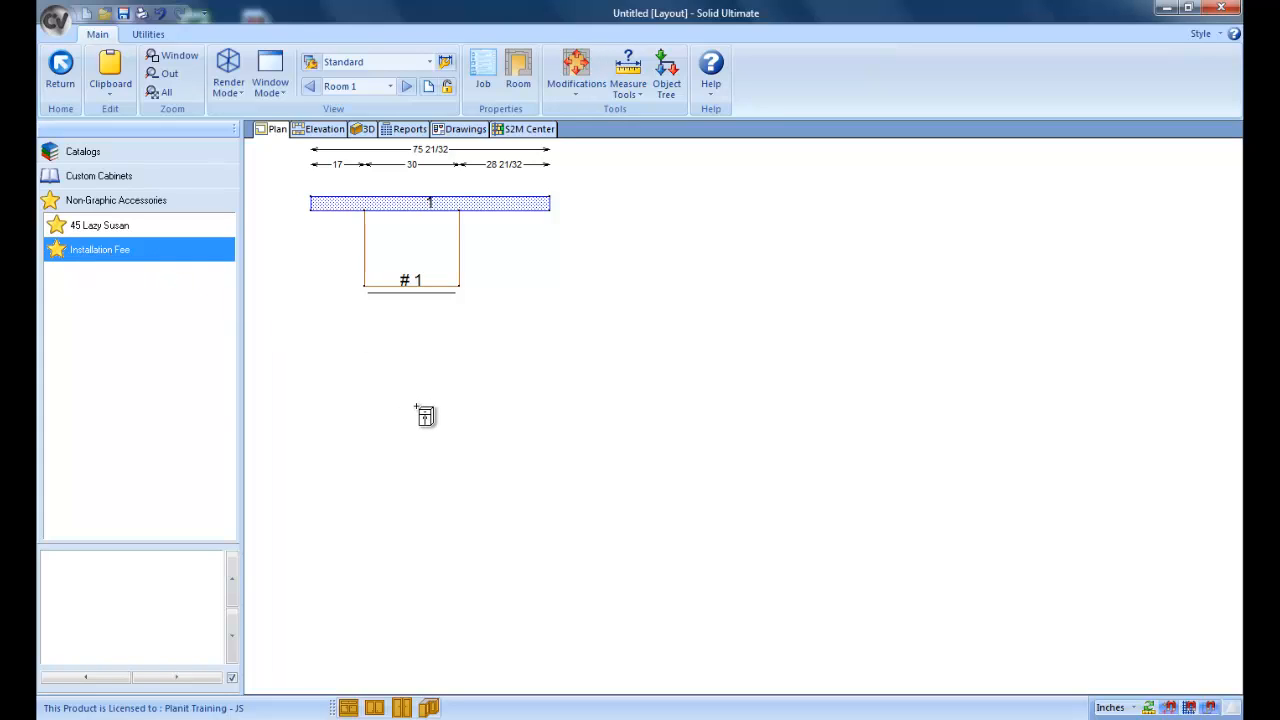
{"action": "left_click_drag", "start_coordinate": [416, 405], "coordinate": [414, 410]}
{"action": "left_click", "coordinate": [410, 131]}
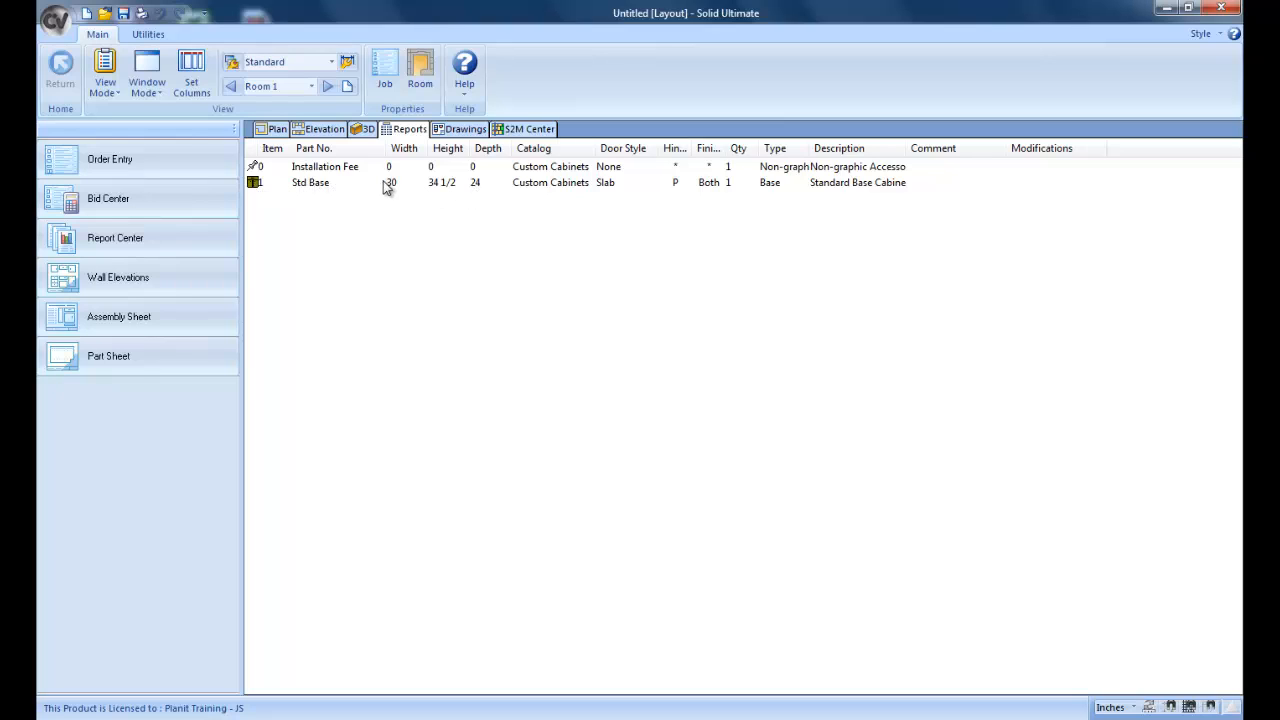
{"action": "left_click", "coordinate": [184, 197]}
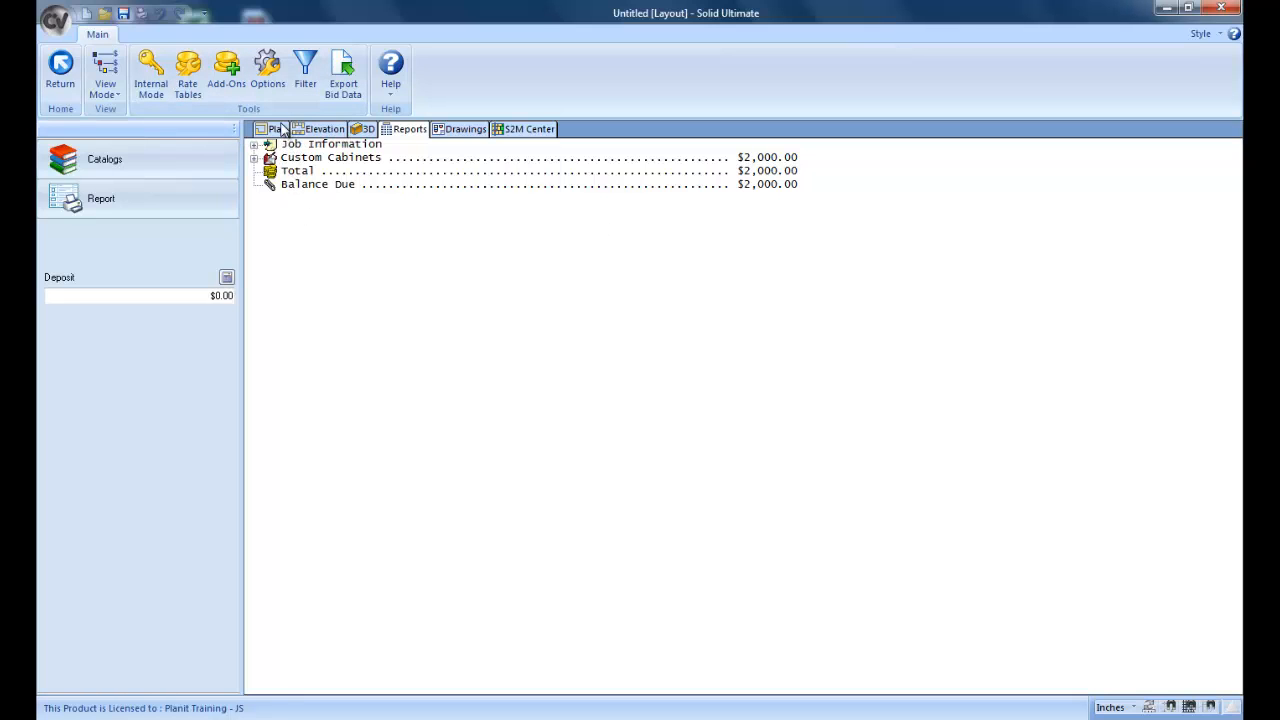
Step: Return to the plan and bring up the Non-Graphic Accessories category of the Custom Cabinets catalog
{"action": "left_click", "coordinate": [274, 129]}
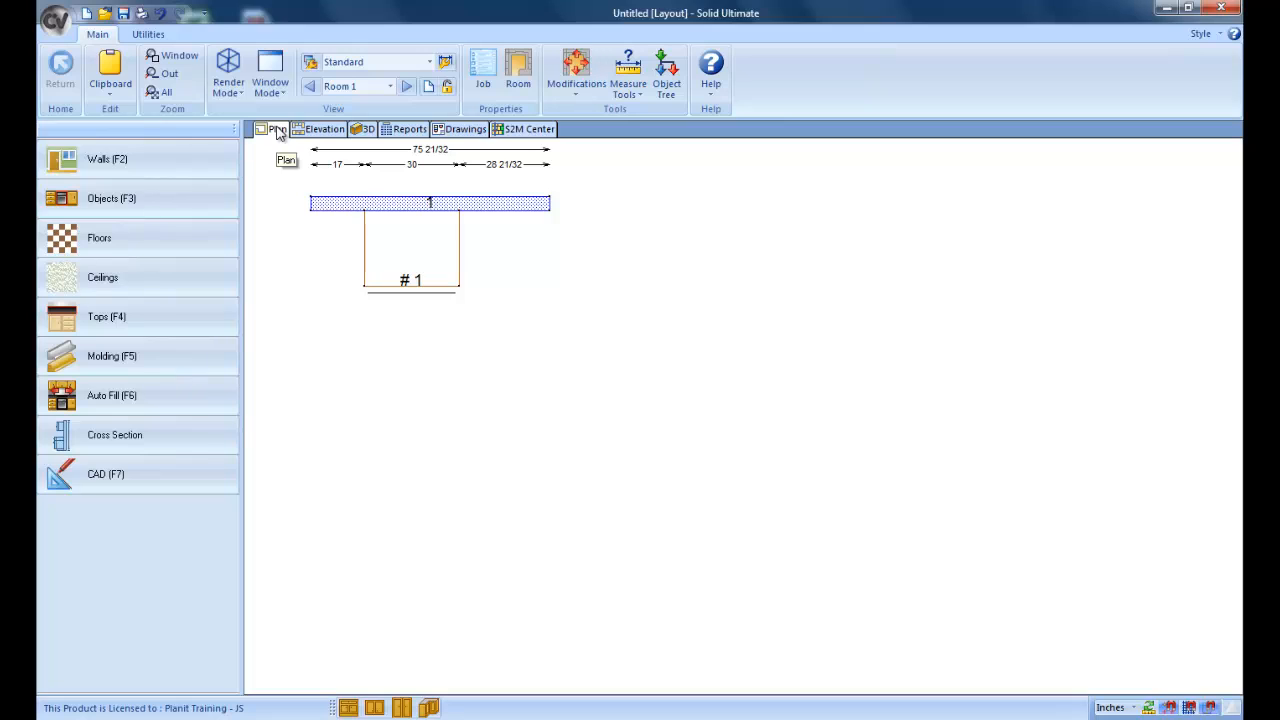
{"action": "left_click", "coordinate": [190, 199]}
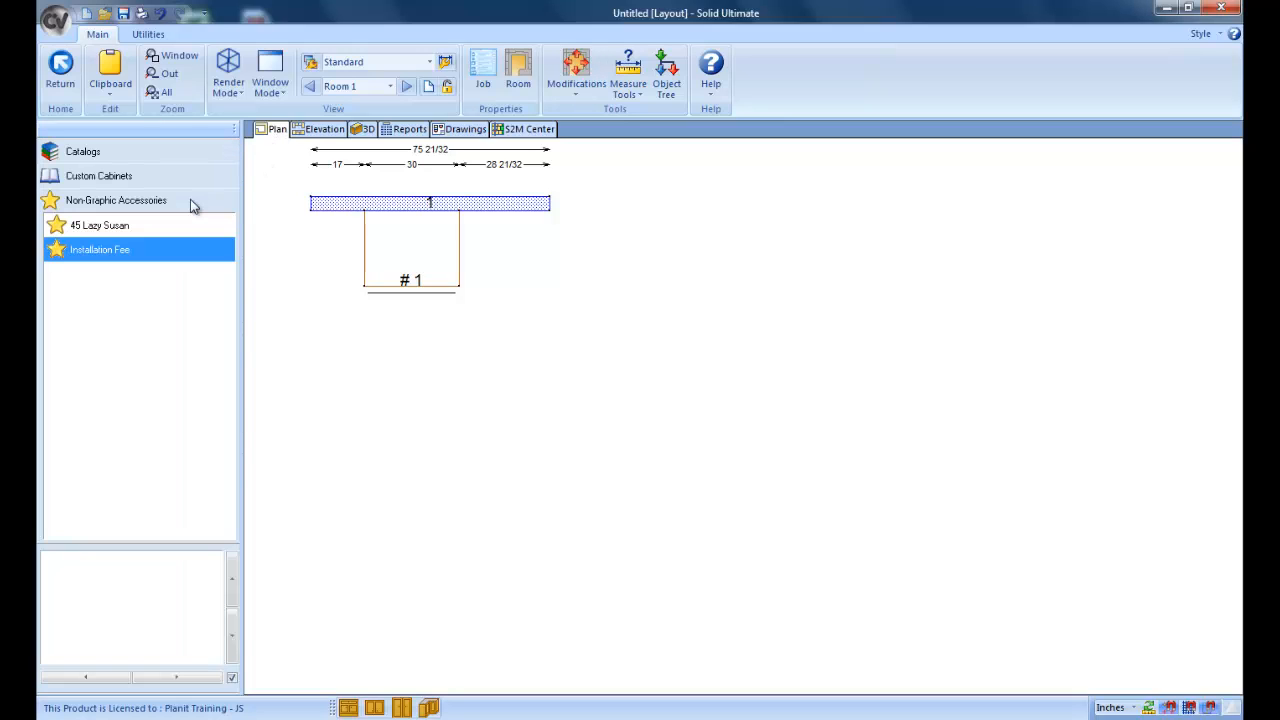